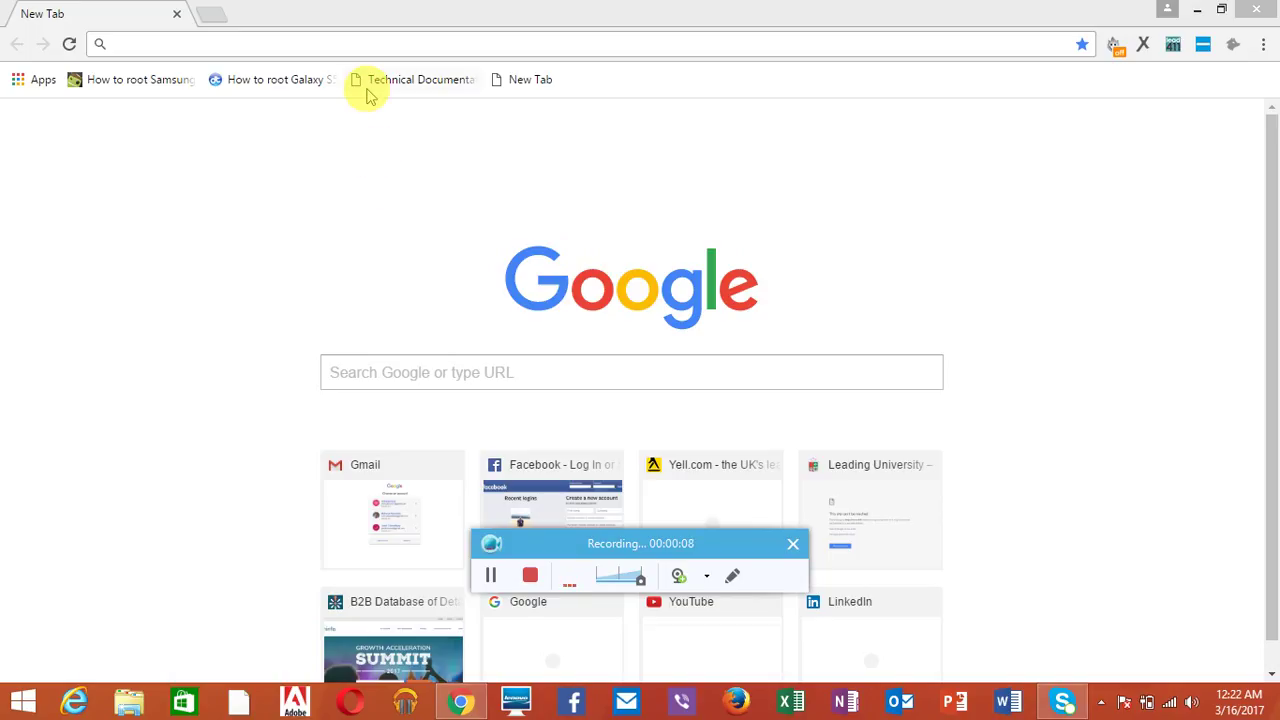
click(374, 53)
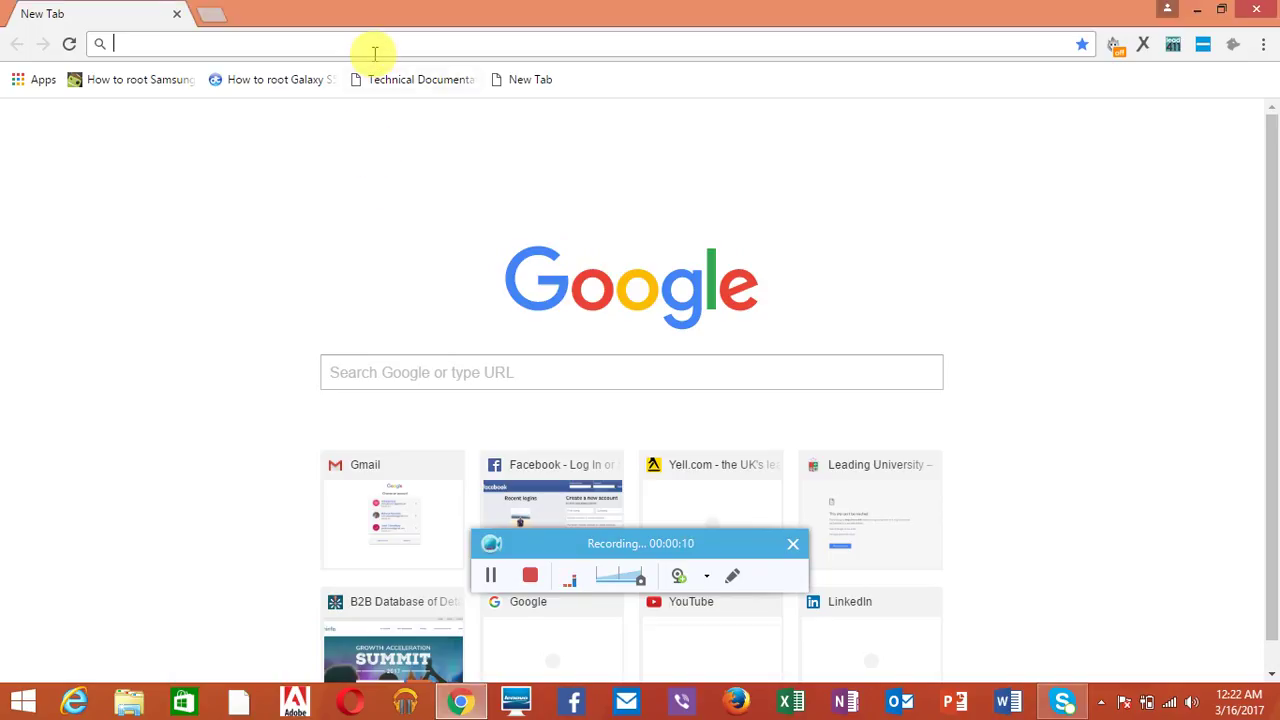
text(z)
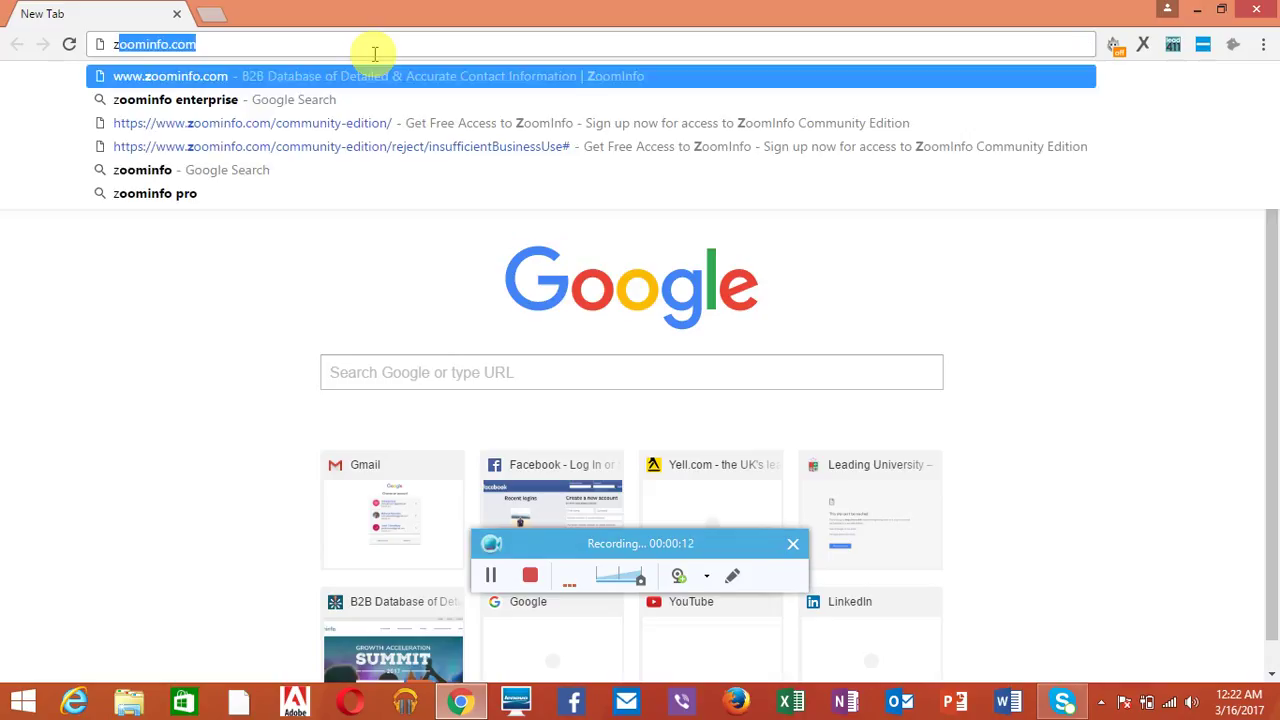
text(oom)
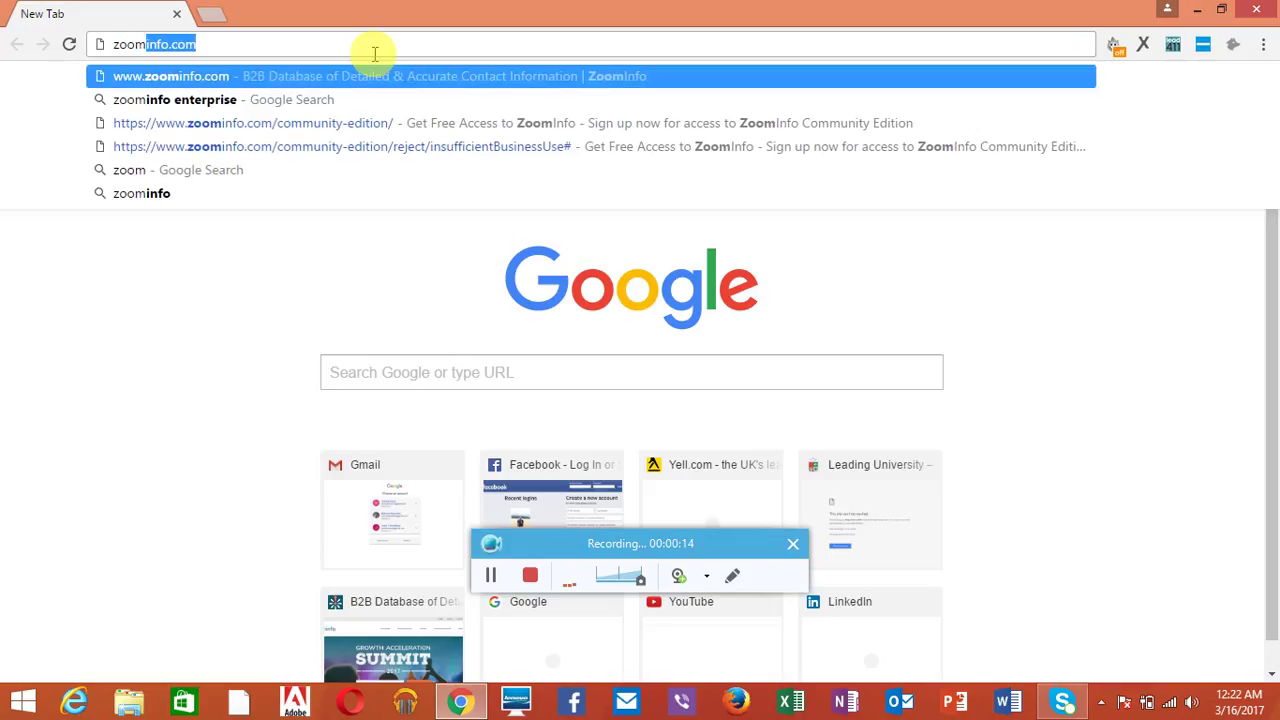
text(ifo.c)
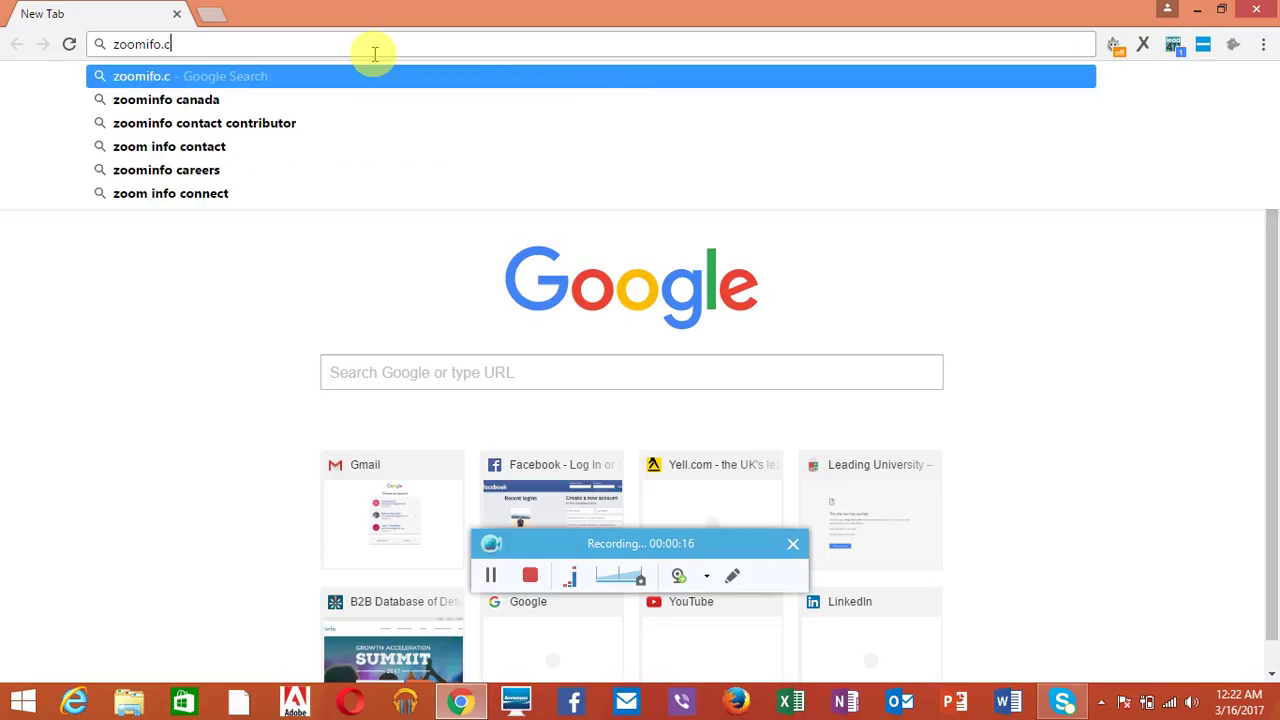
text(om)
key(BackSpace)
key(BackSpace)
key(BackSpace)
key(BackSpace)
key(BackSpace)
key(BackSpace)
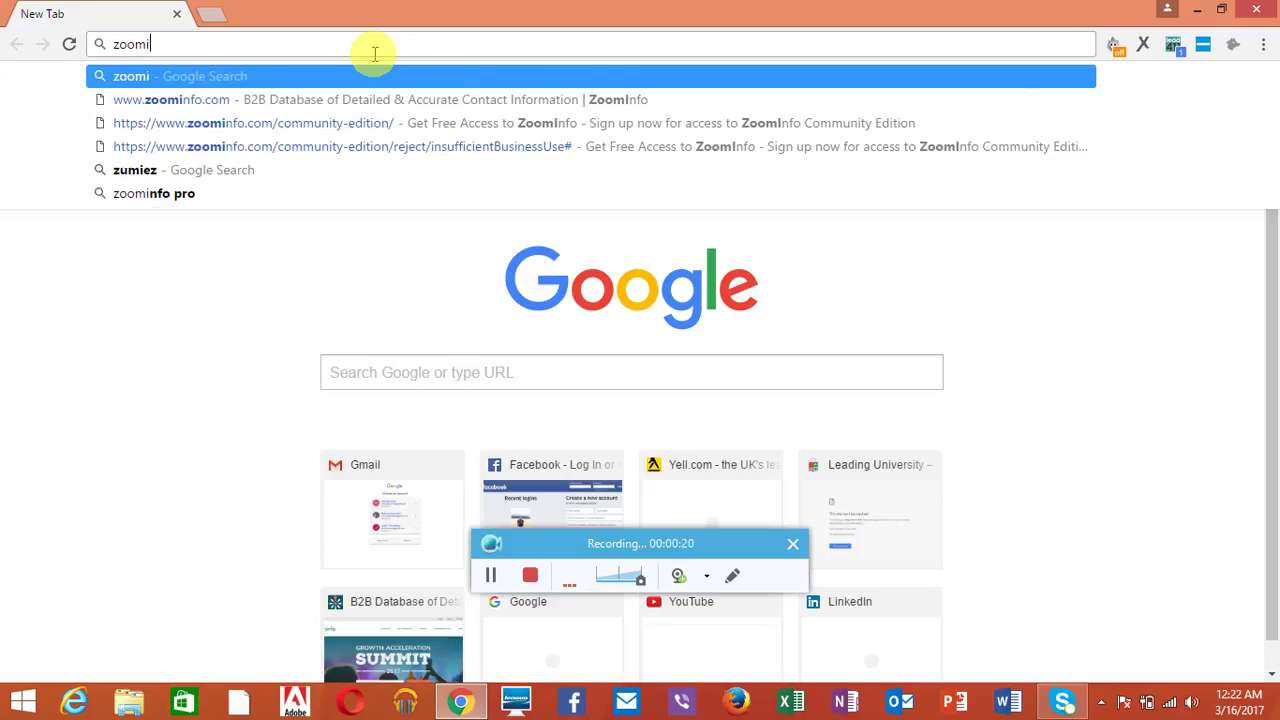
click(362, 105)
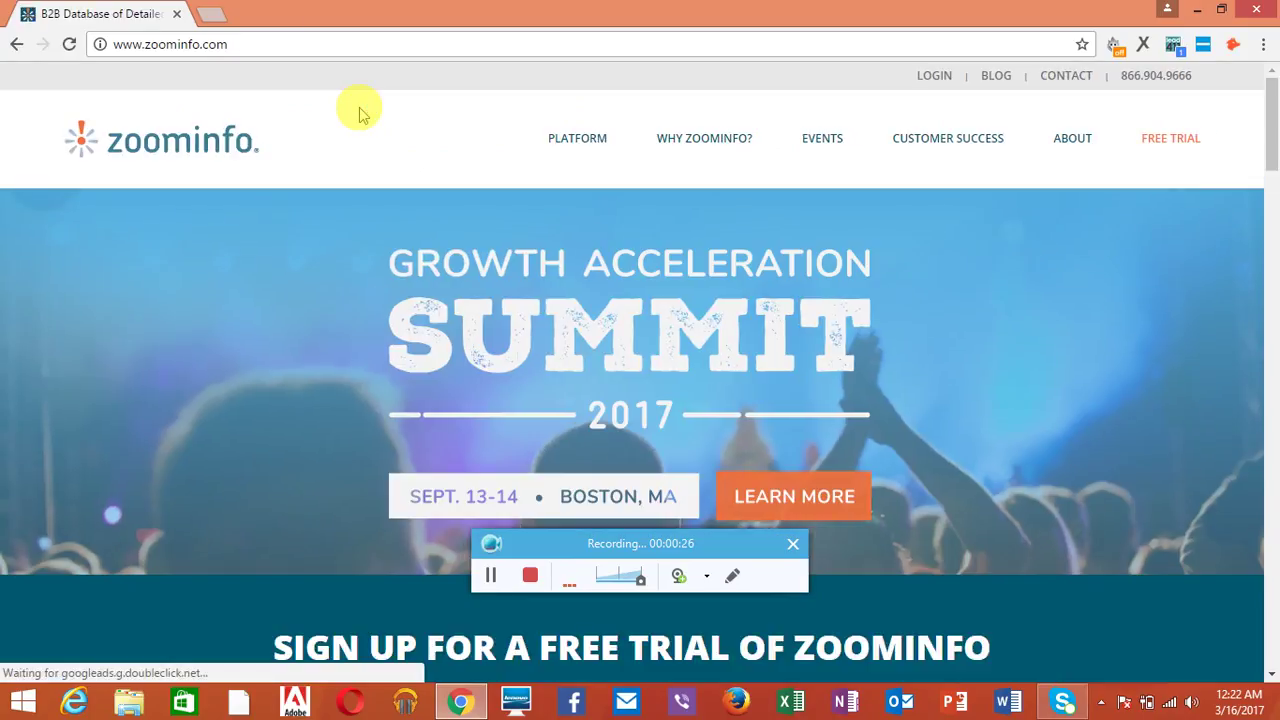
Step: Go from the ZoomInfo login page to the free 'Try for Free' sign-up page and scroll down
click(948, 79)
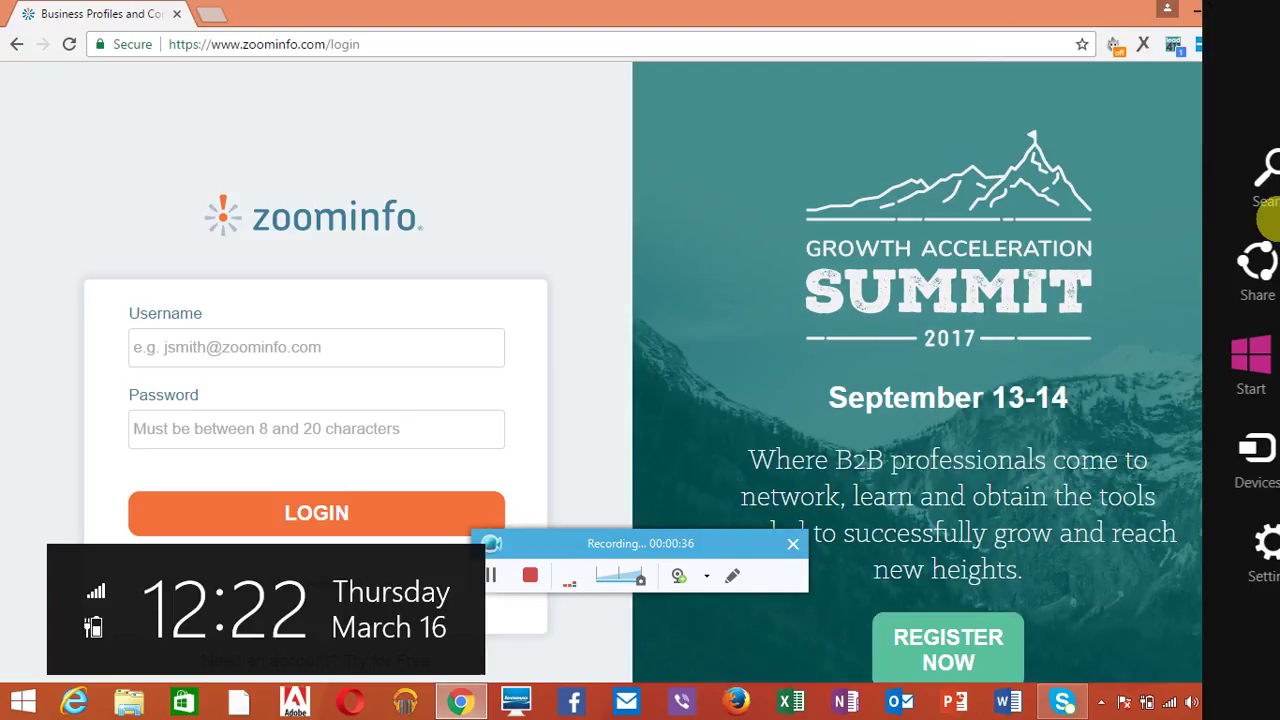
drag(1274, 210, 1268, 310)
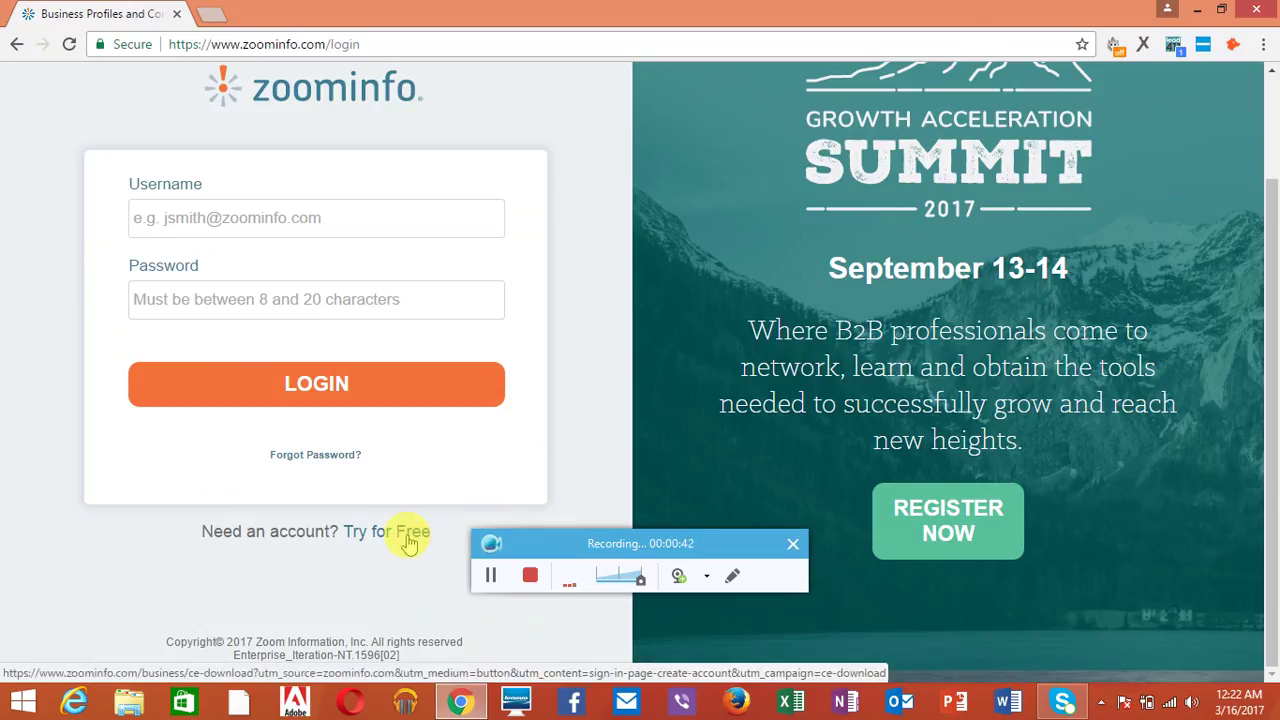
click(409, 533)
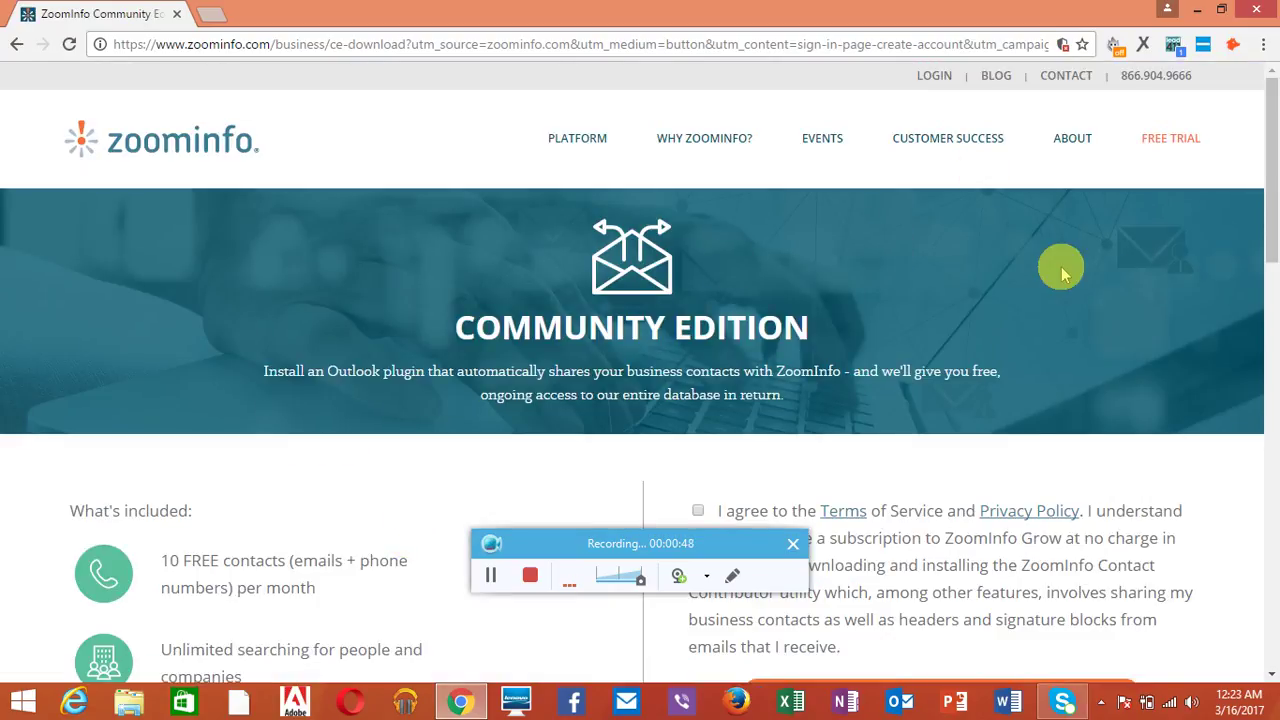
drag(1270, 172, 1270, 309)
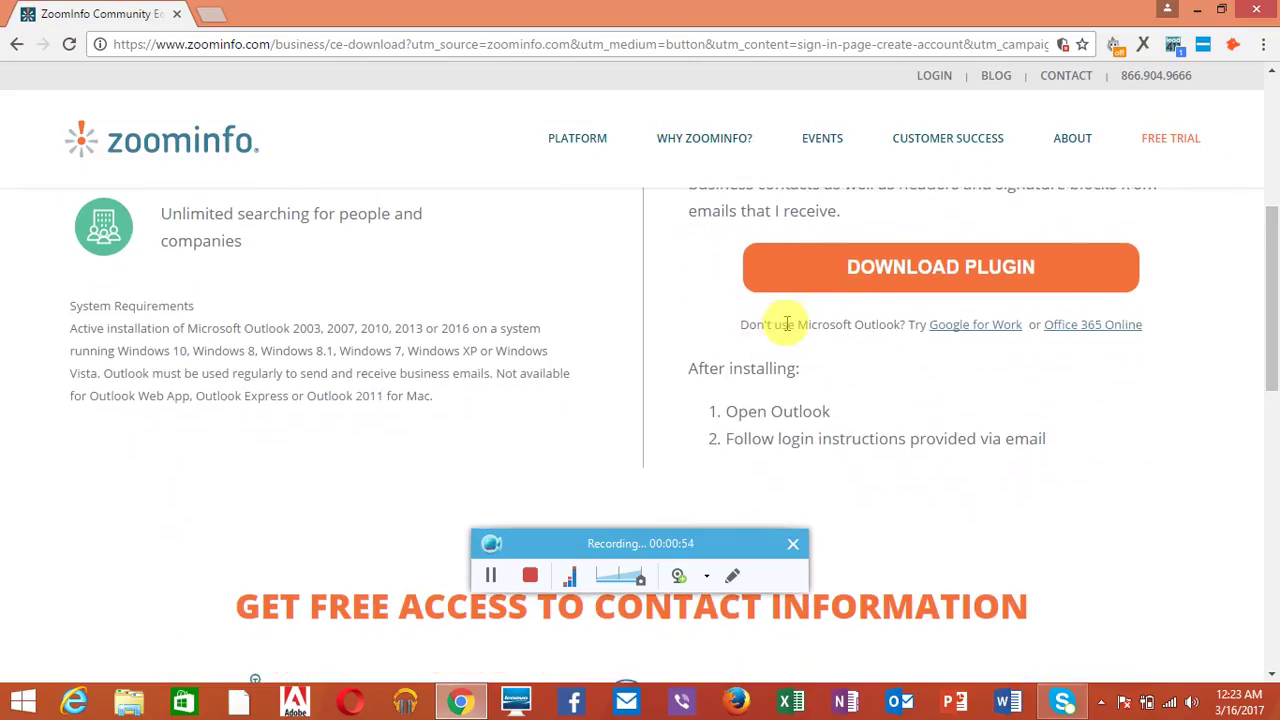
Step: Choose the Google for Work sign-up, enter the Gmail address, accept the terms, and continue
click(963, 325)
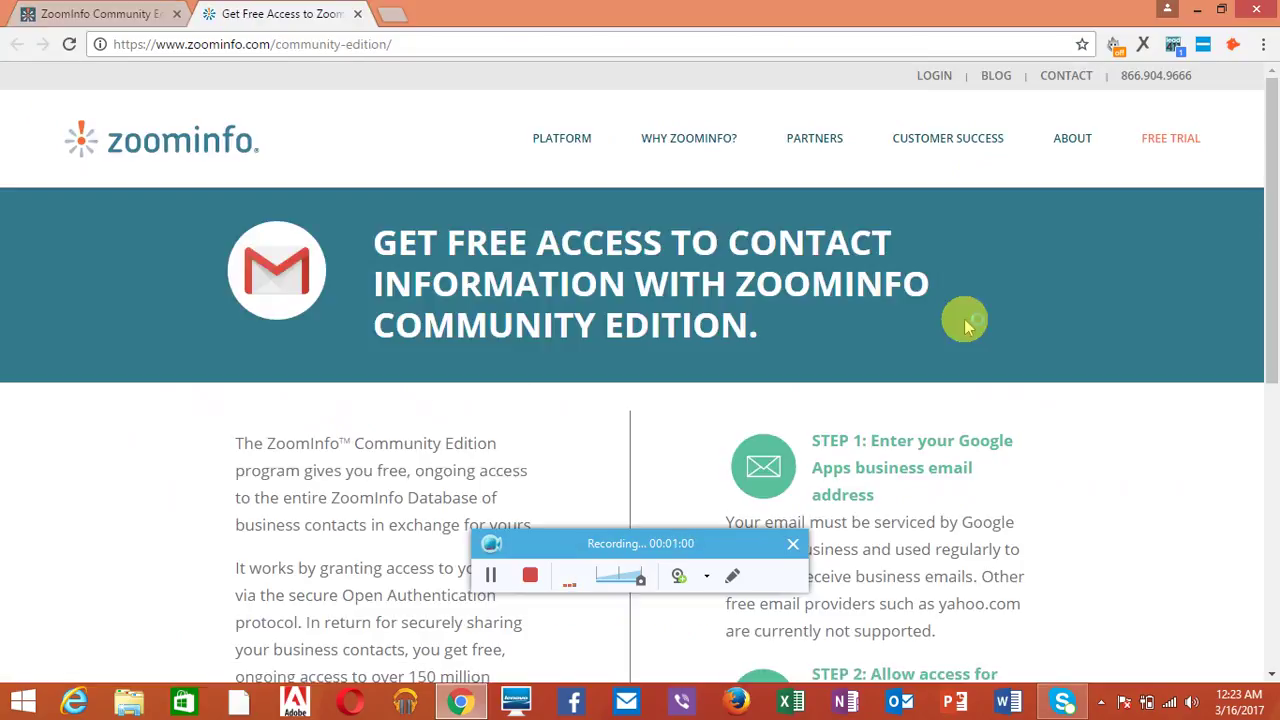
drag(1272, 218, 1246, 414)
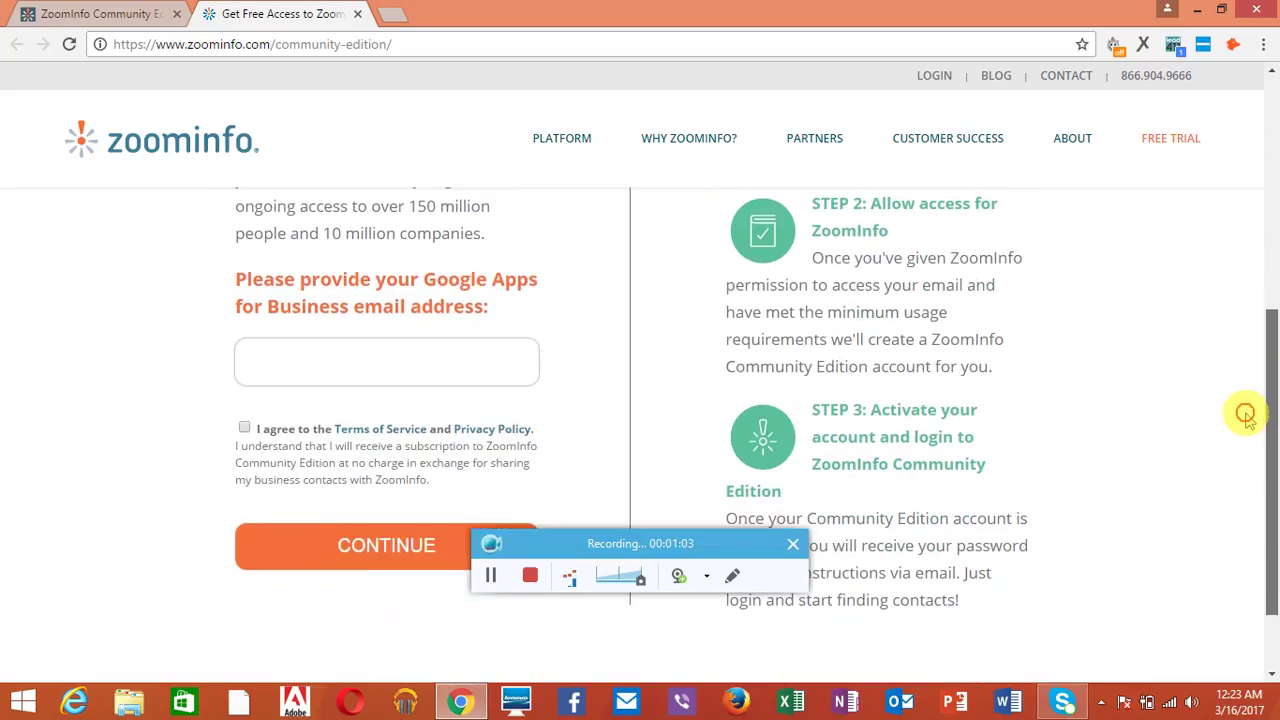
click(405, 374)
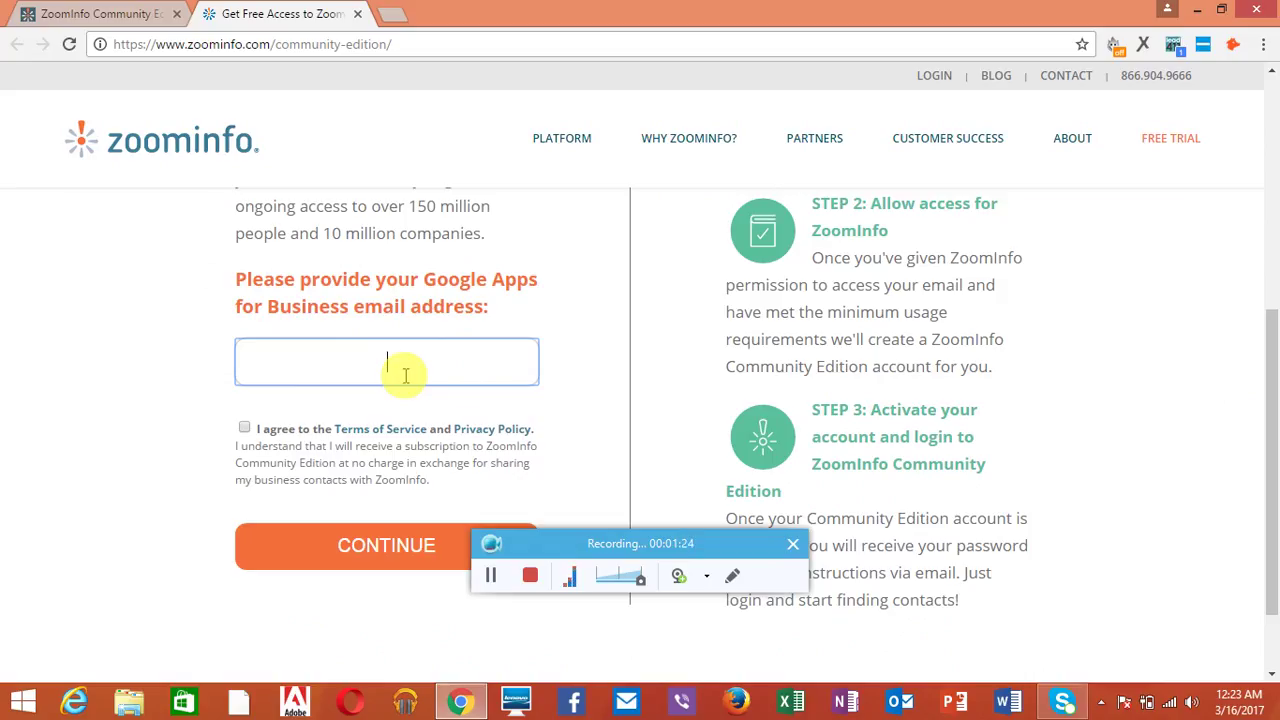
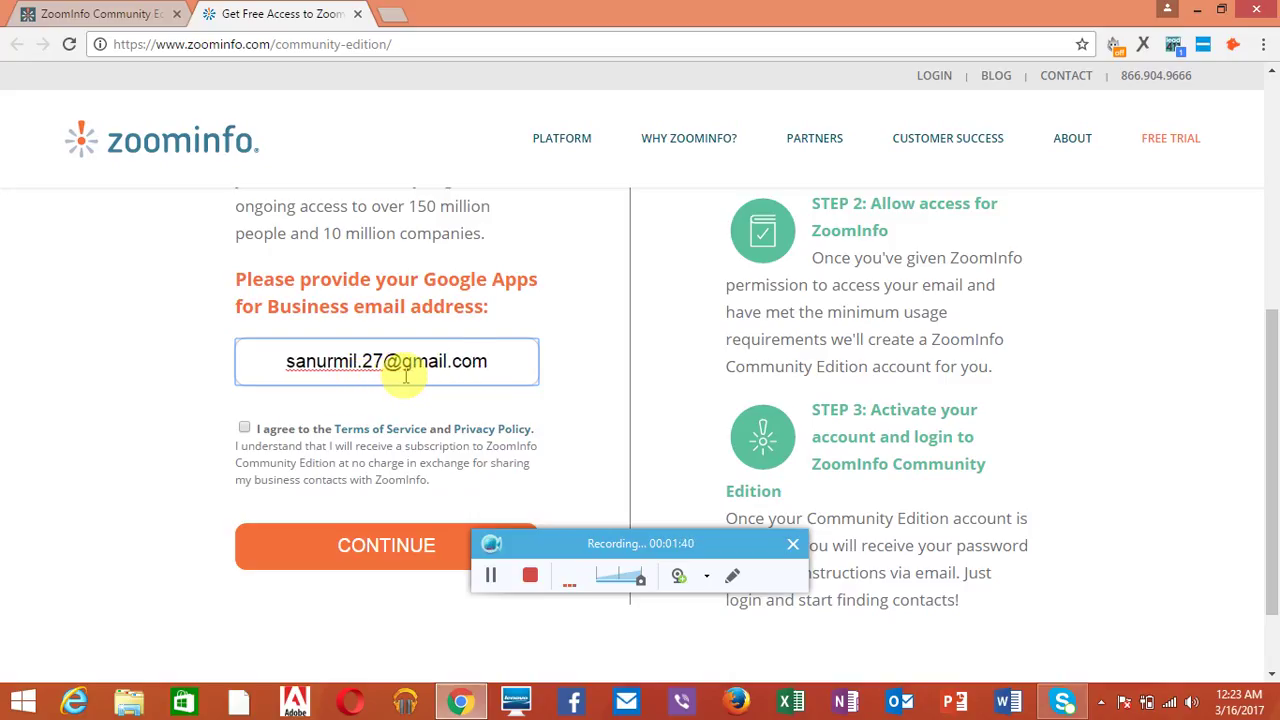
click(244, 429)
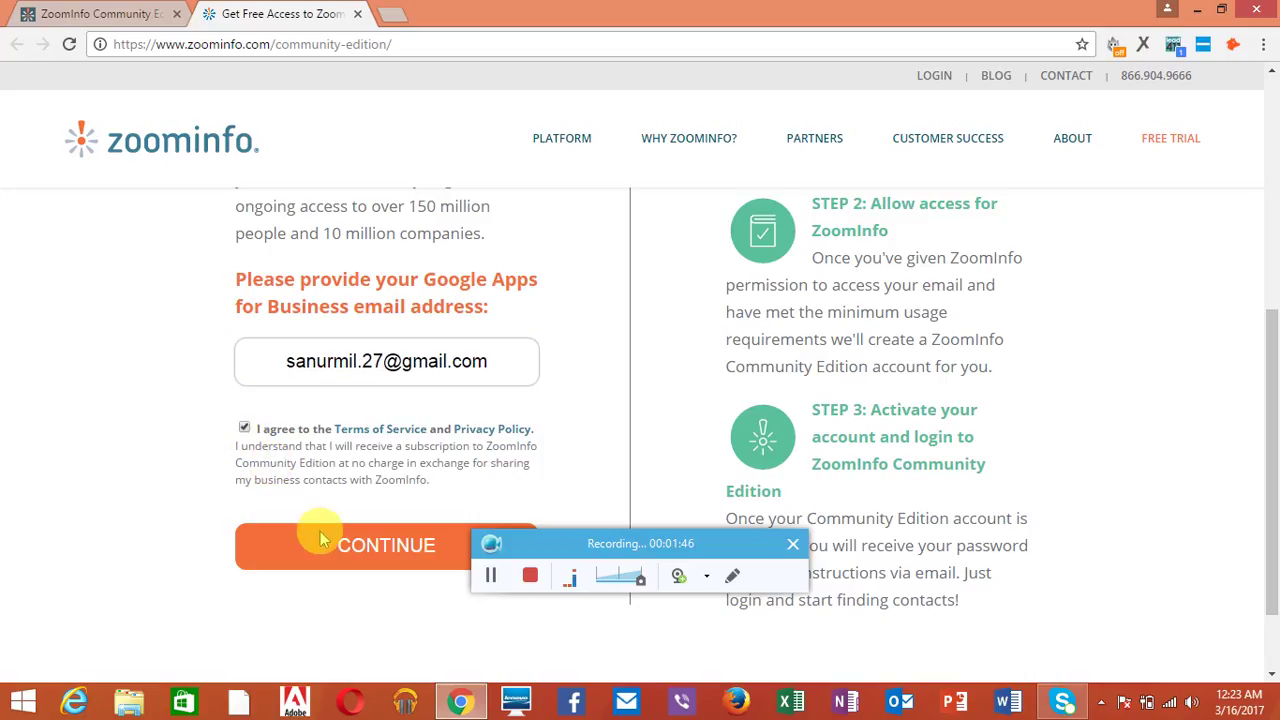
click(365, 563)
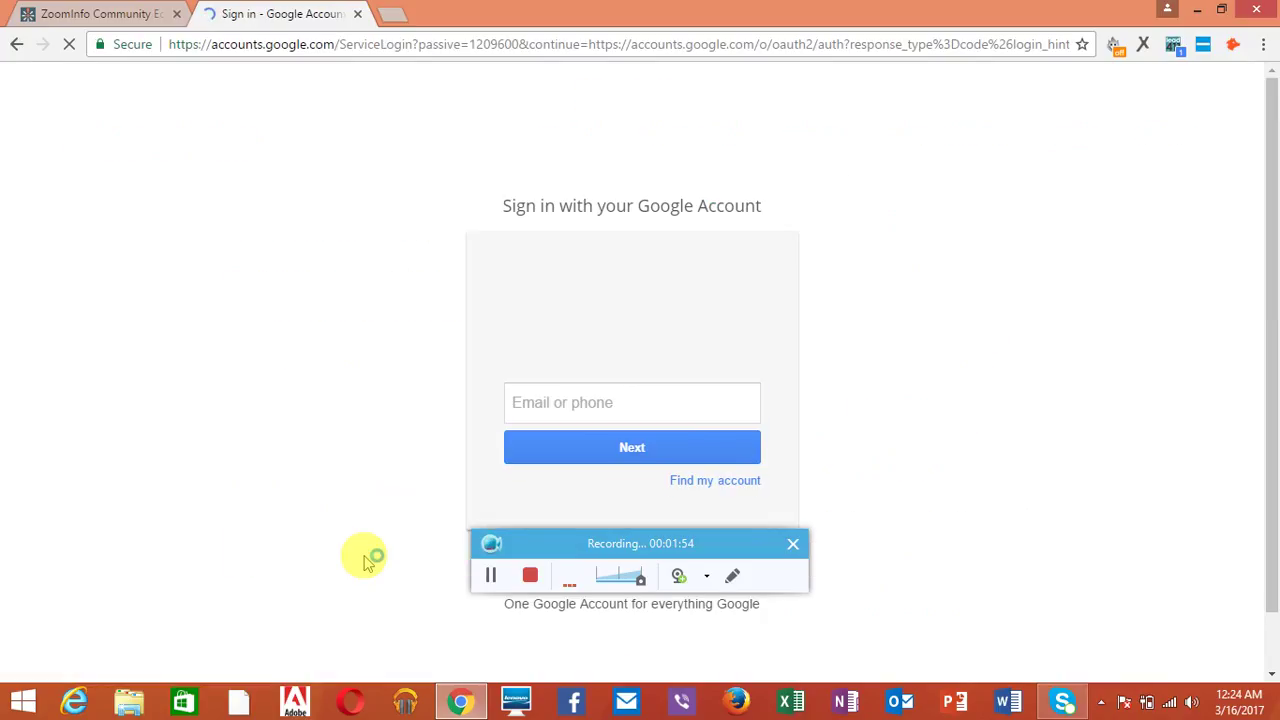
Step: Sign in with the Google account email and password, then allow ZoomInfo access to email and contacts
key(ctrl+v)
click(592, 456)
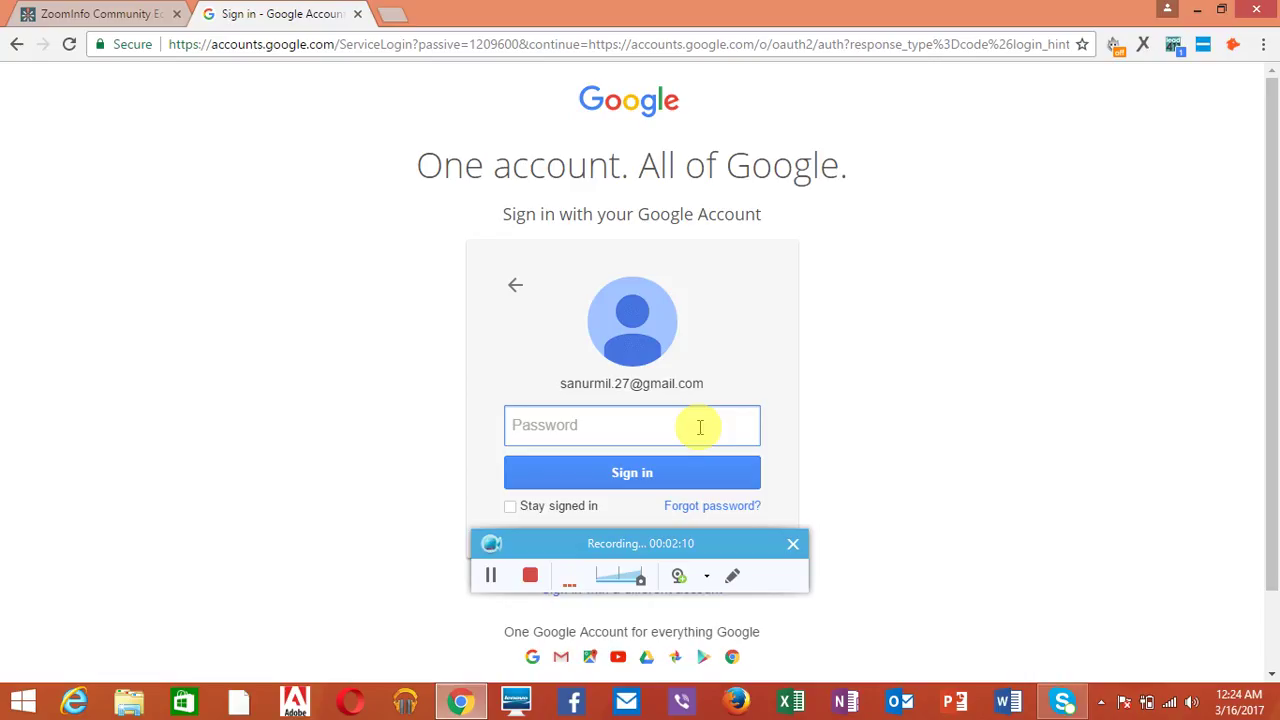
text(********)
click(676, 470)
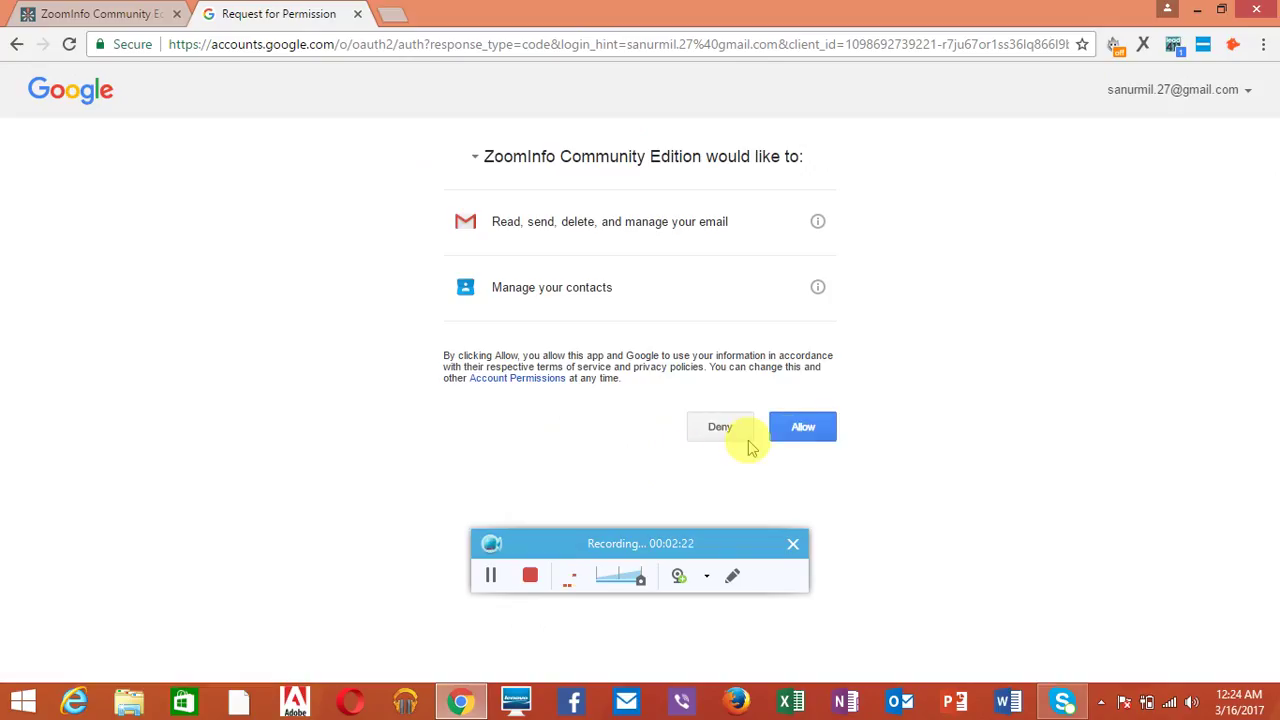
click(818, 429)
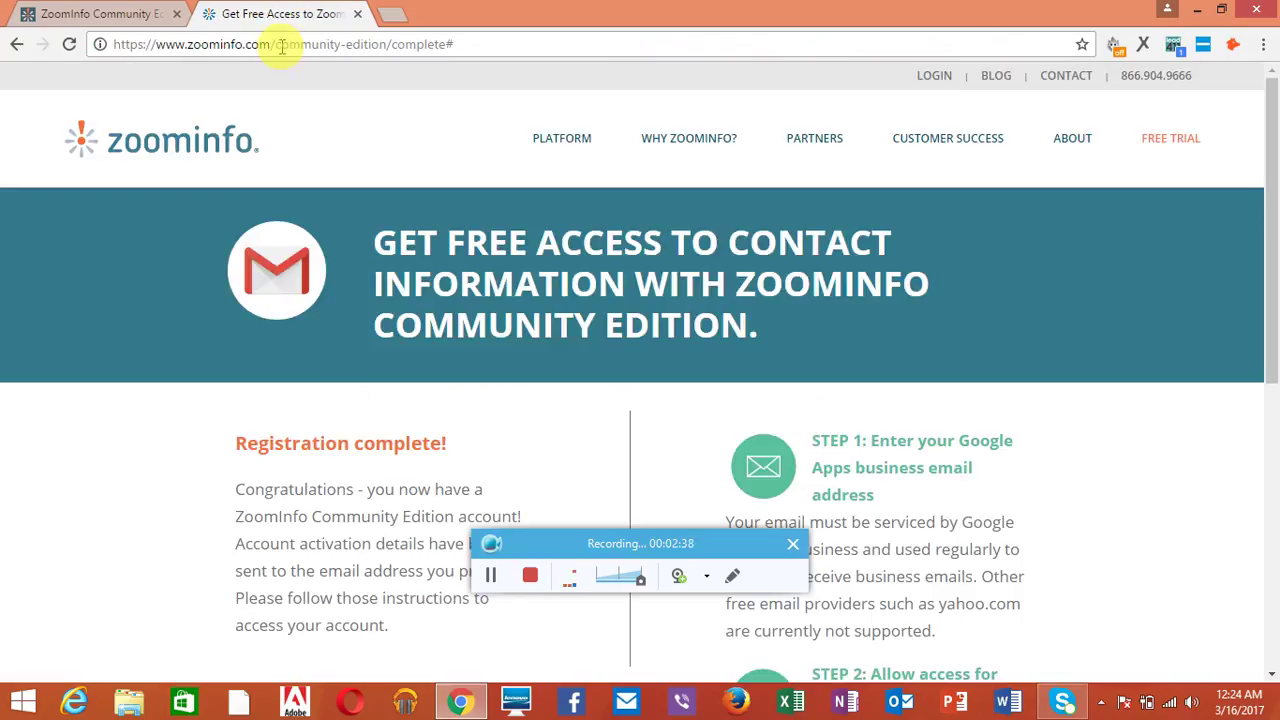
Step: Open gmail.com in a new tab, read the ZoomInfo welcome email, and bring up the login link's menu
click(386, 14)
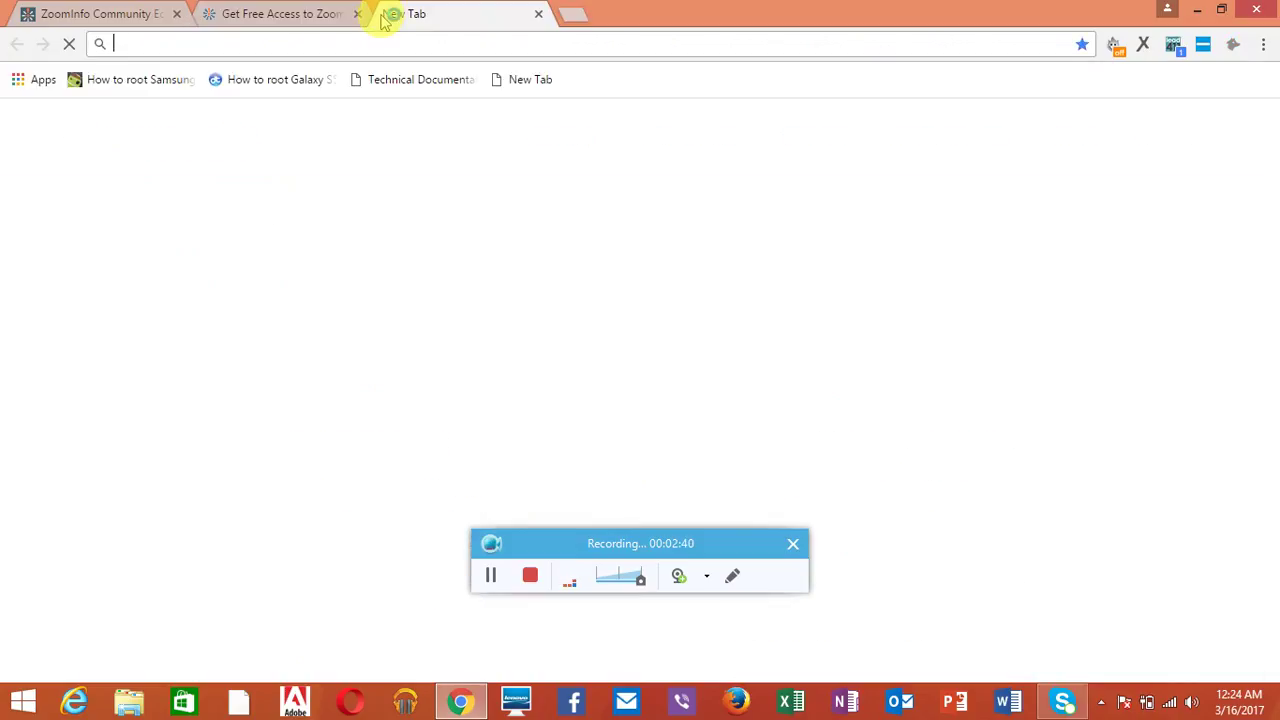
text(gm)
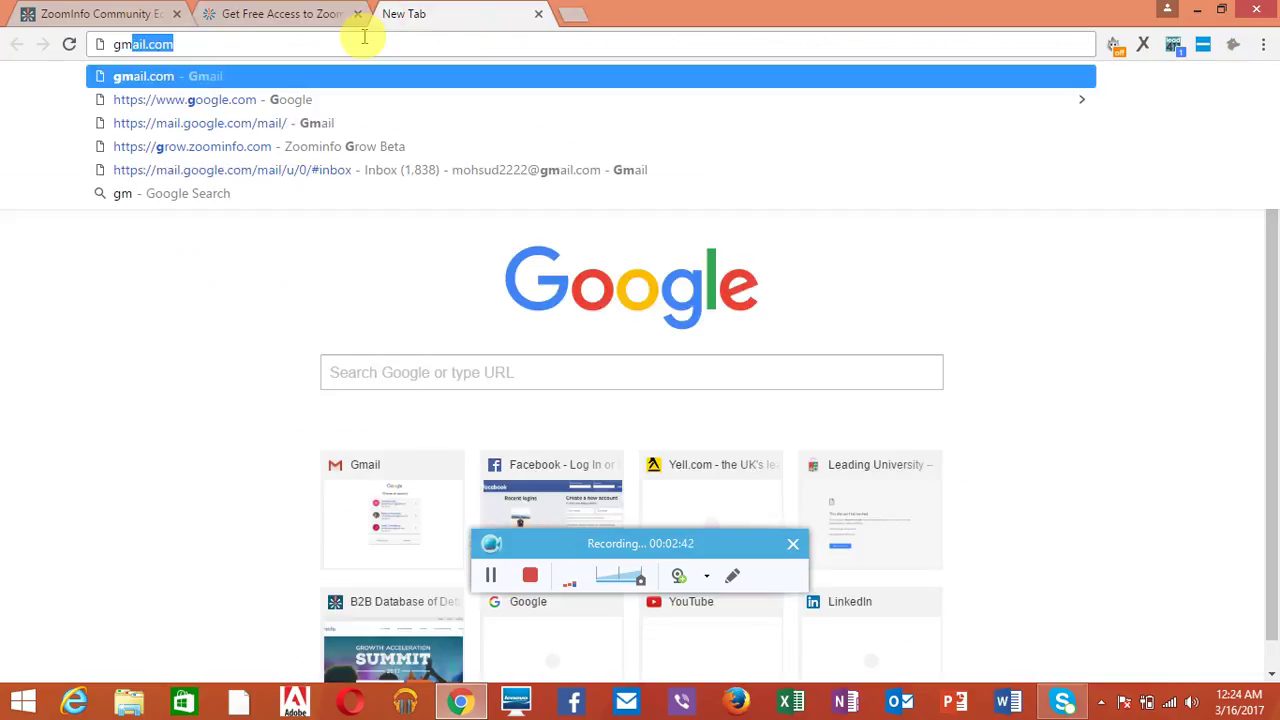
text(ail.com)
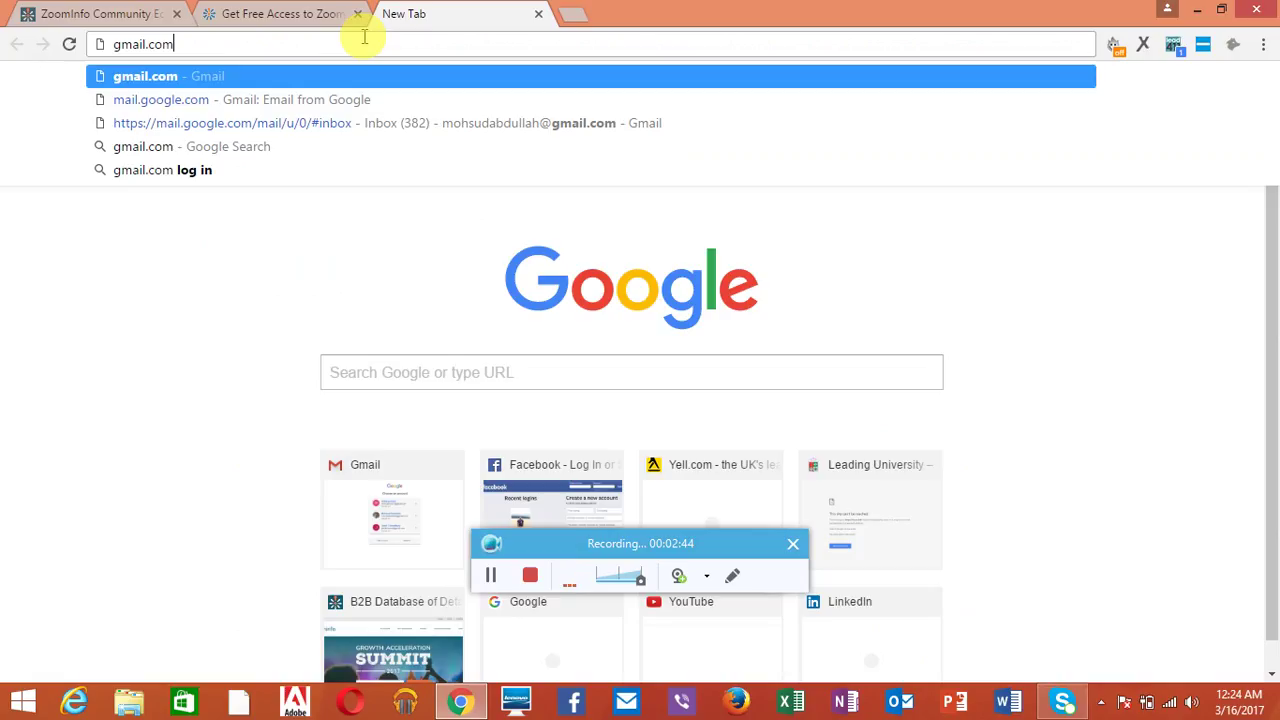
key(Return)
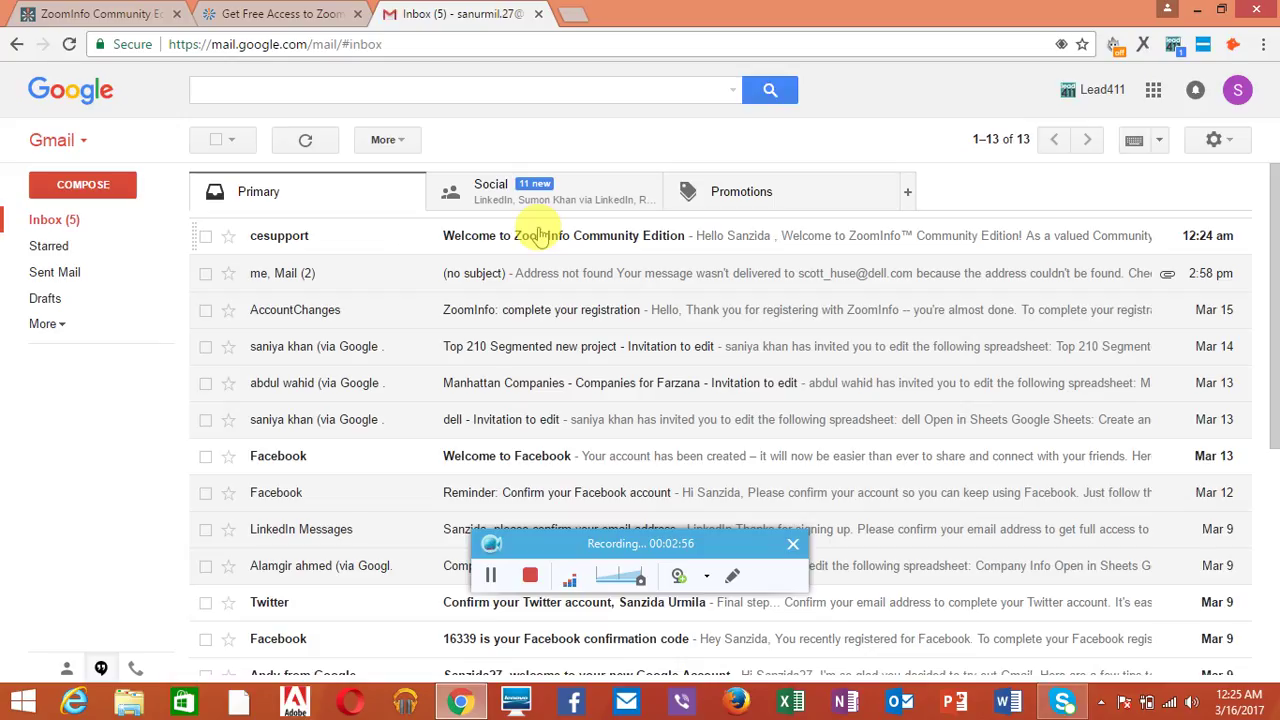
click(538, 235)
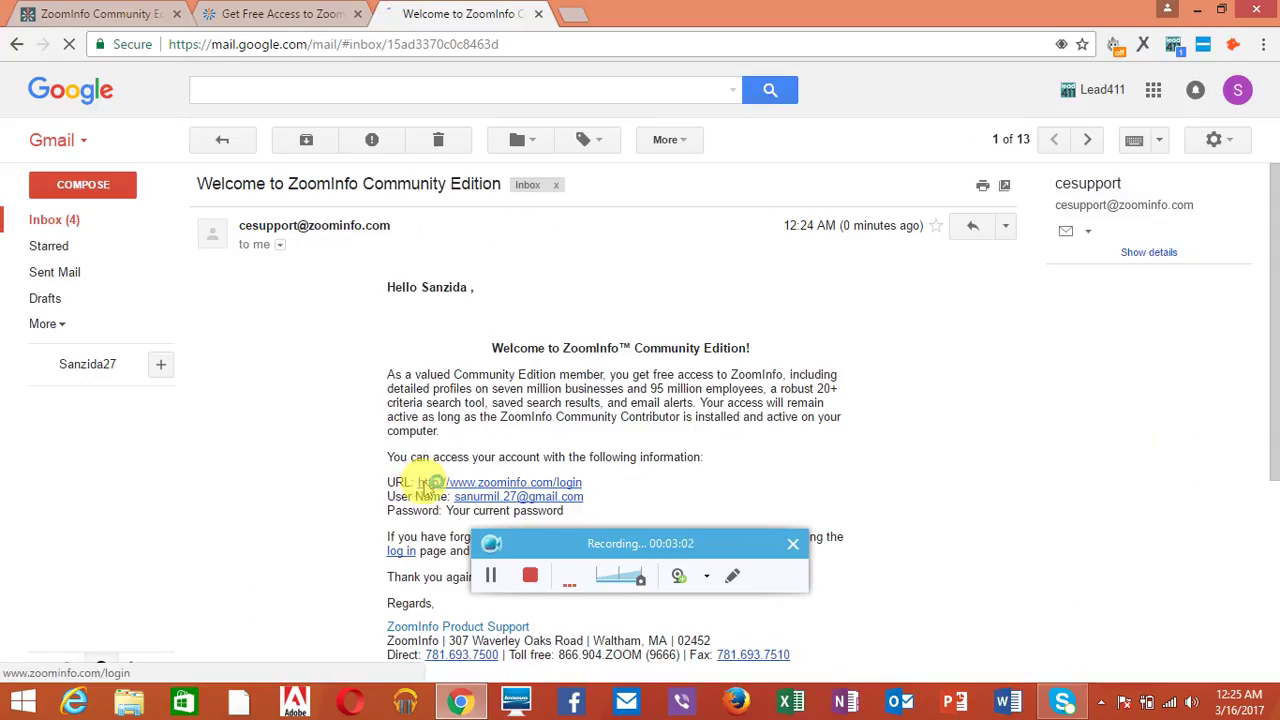
right_click(426, 484)
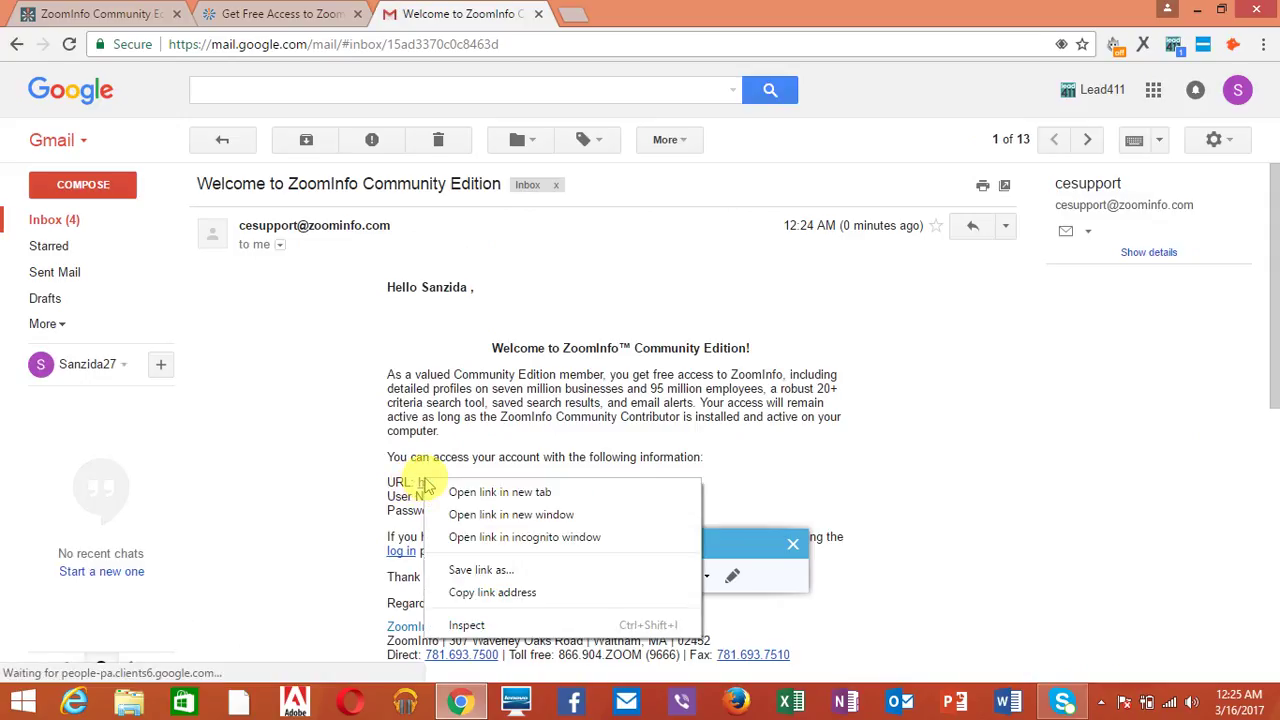
Step: Open the ZoomInfo login link in a new tab and switch to it
click(472, 497)
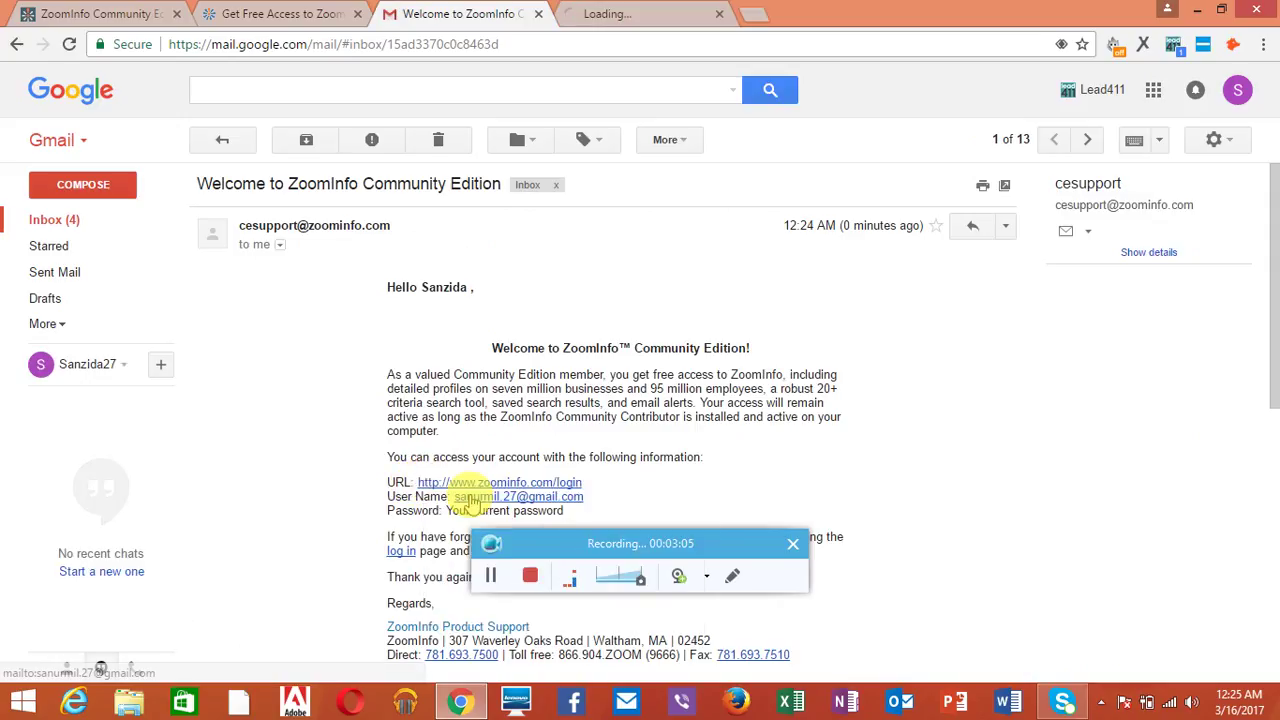
click(639, 10)
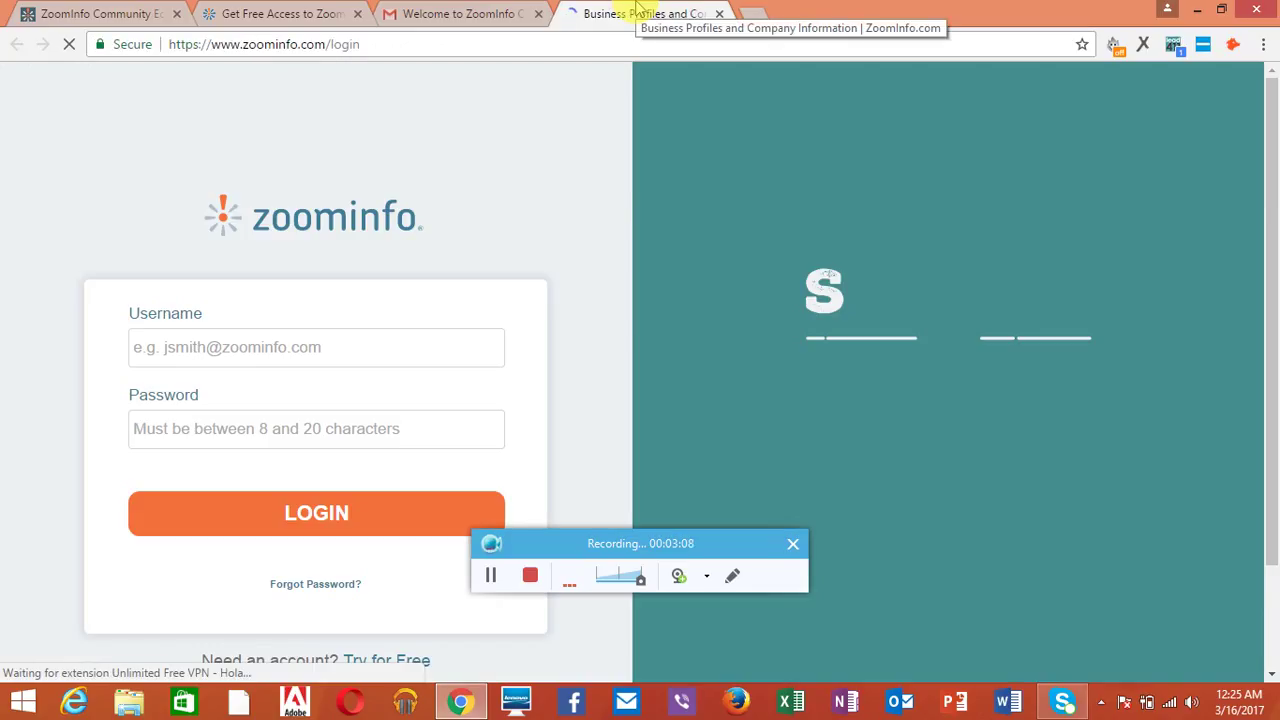
click(480, 12)
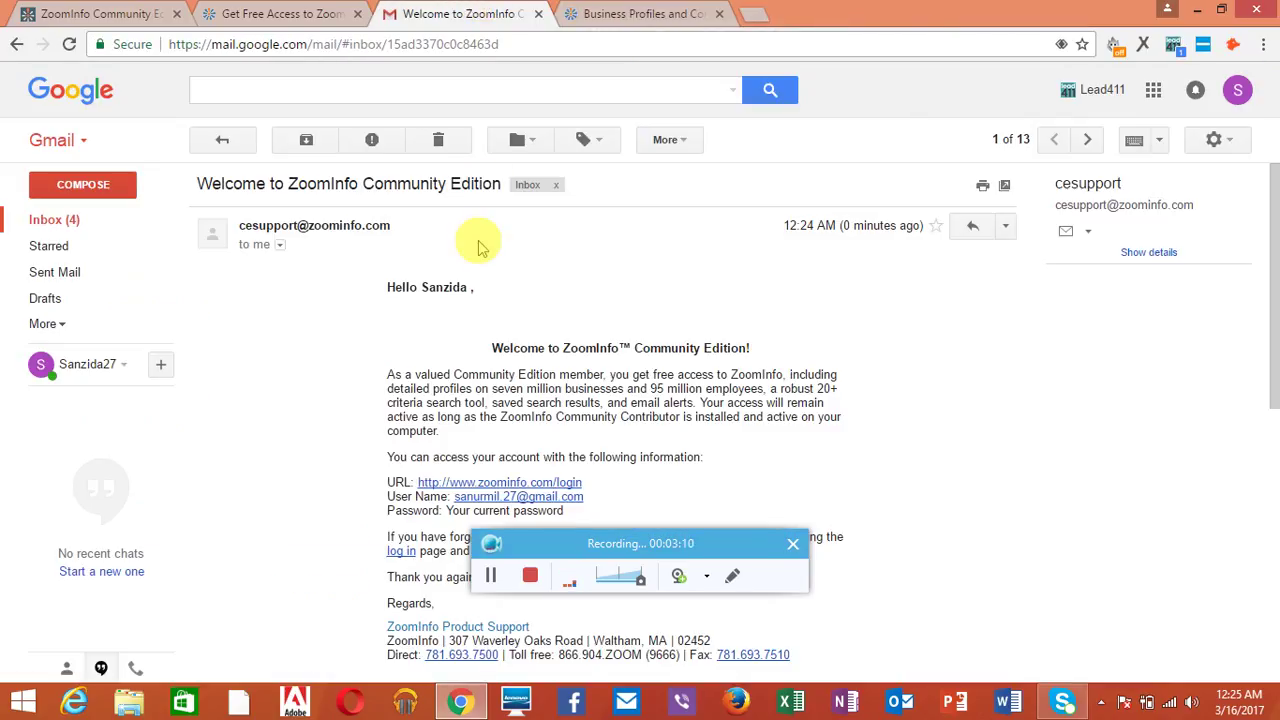
click(638, 11)
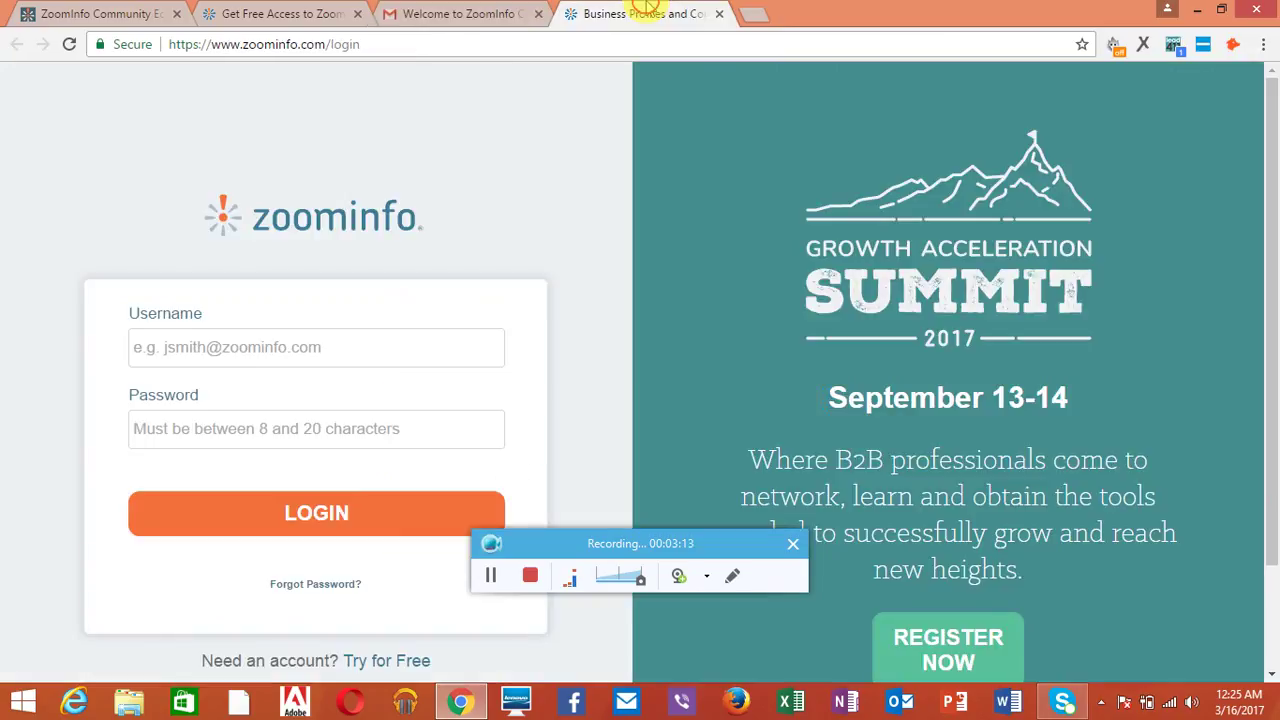
Step: Log in with the account email and password, which ZoomInfo rejects as unverified
click(267, 347)
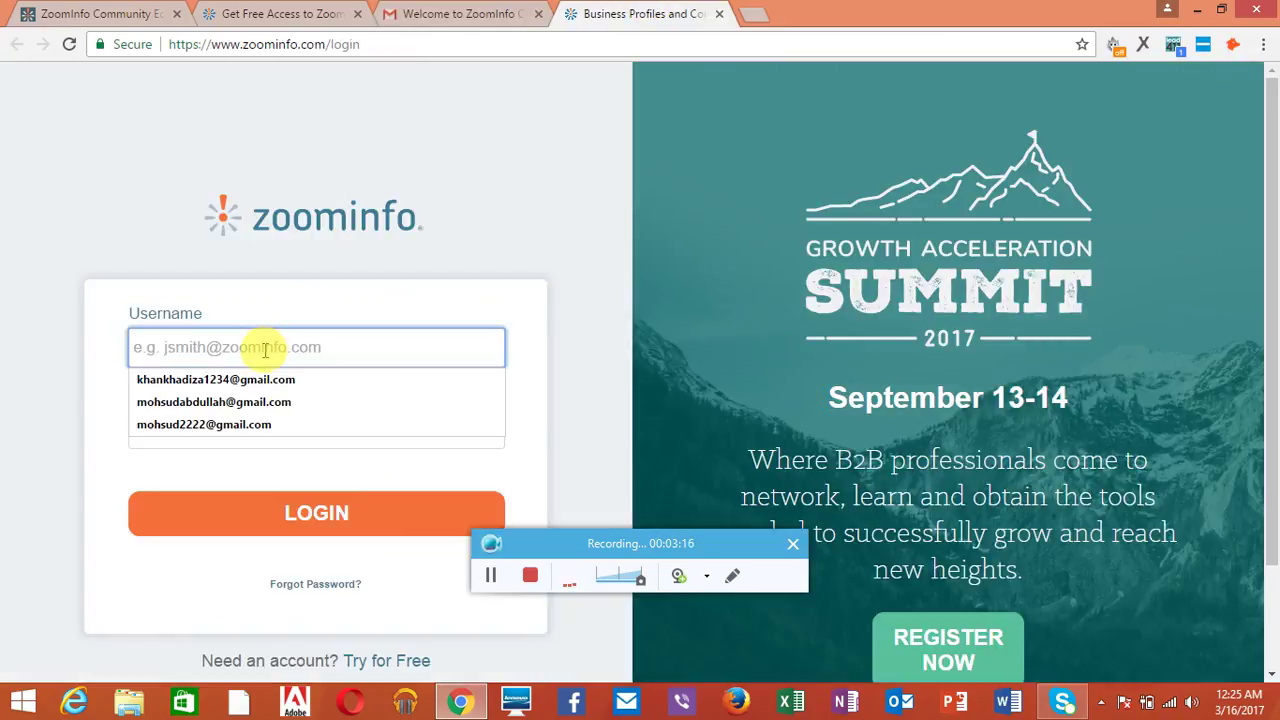
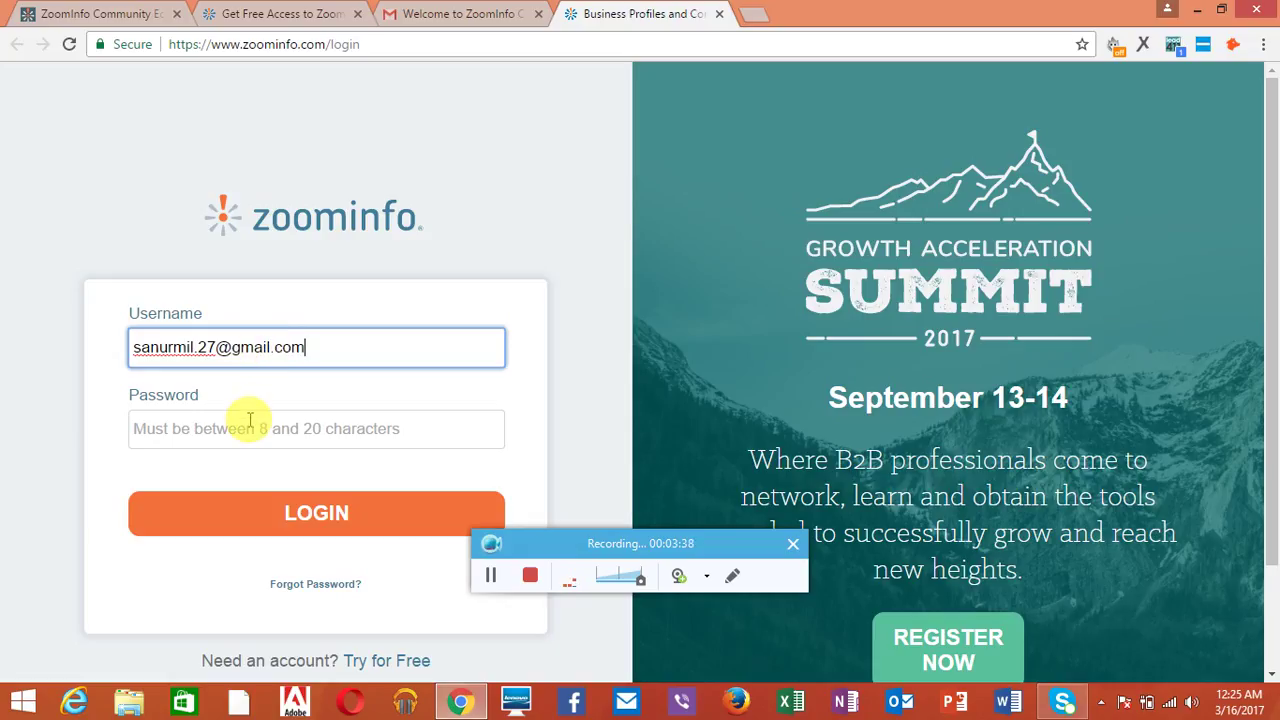
click(250, 422)
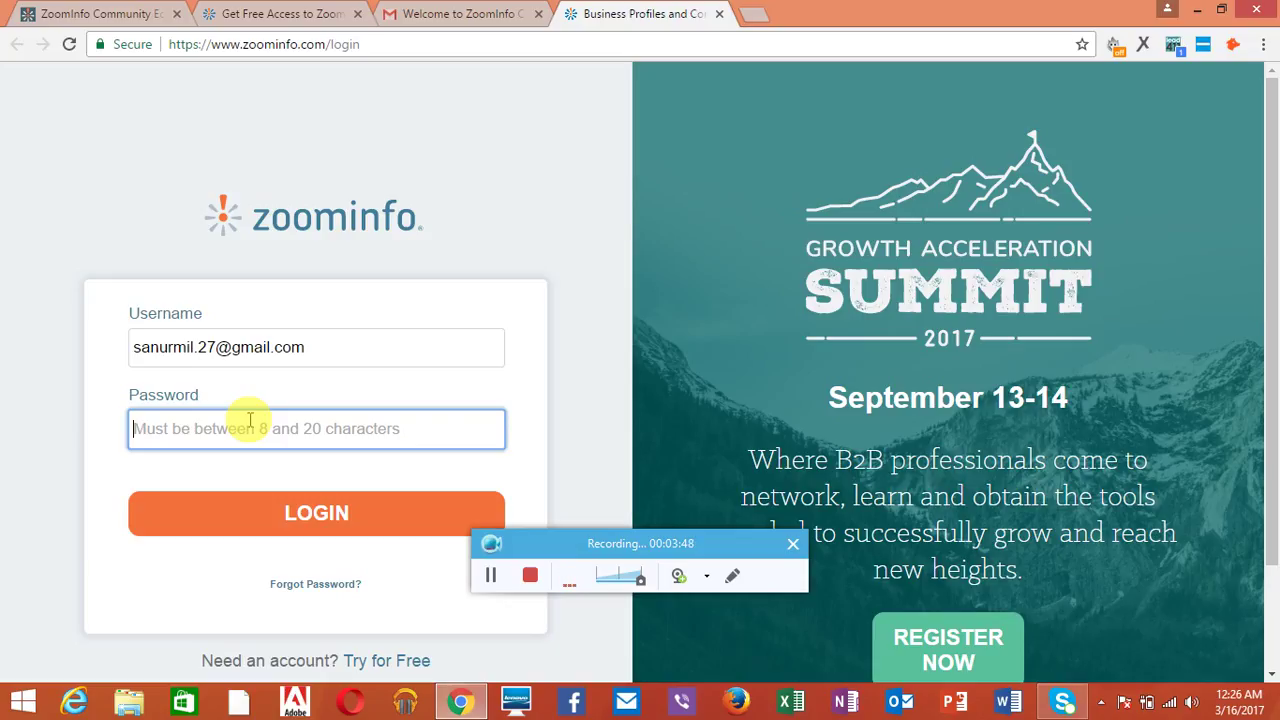
text(••••••)
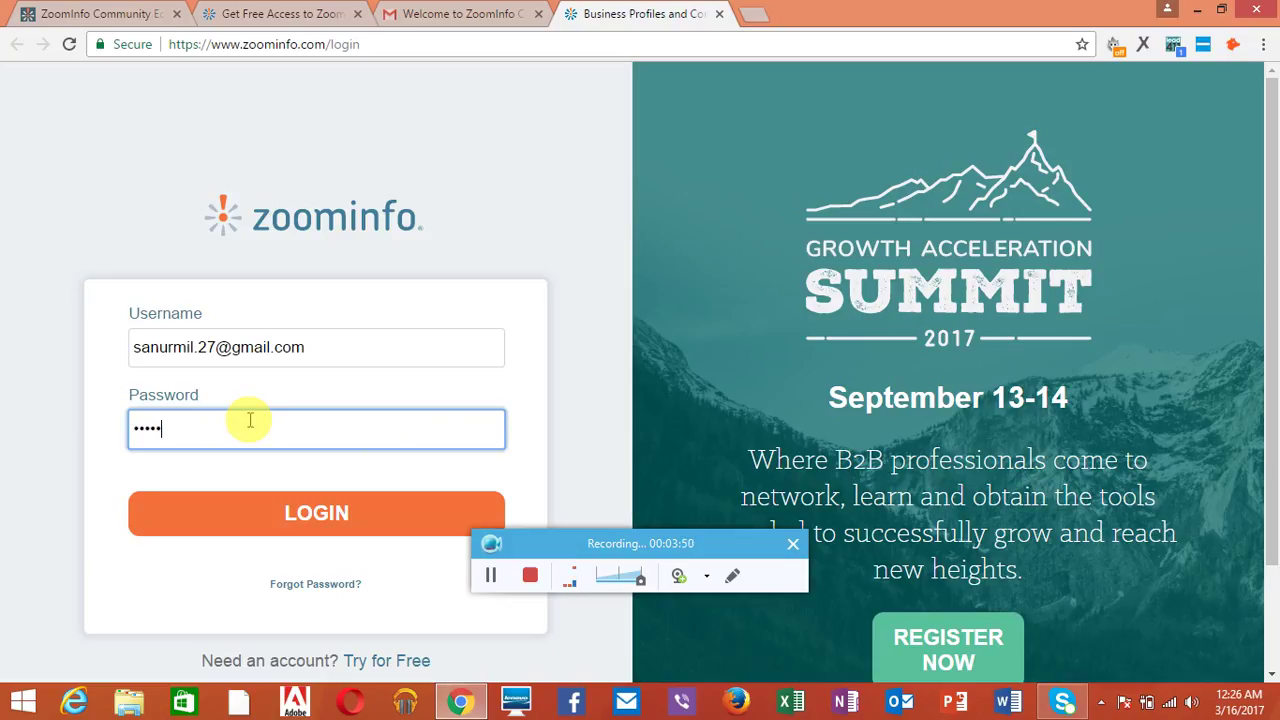
text(••)
click(288, 524)
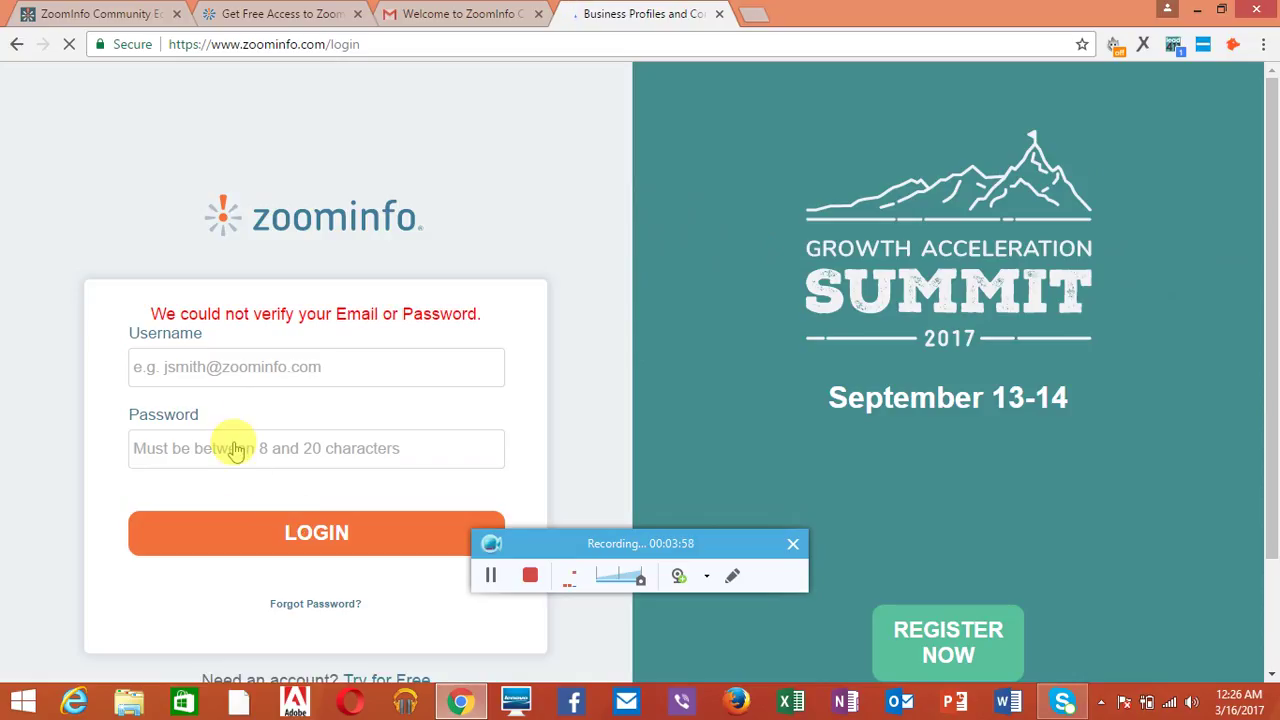
Step: Retry the login with the retyped email and password, then choose to reset the forgotten password
click(275, 366)
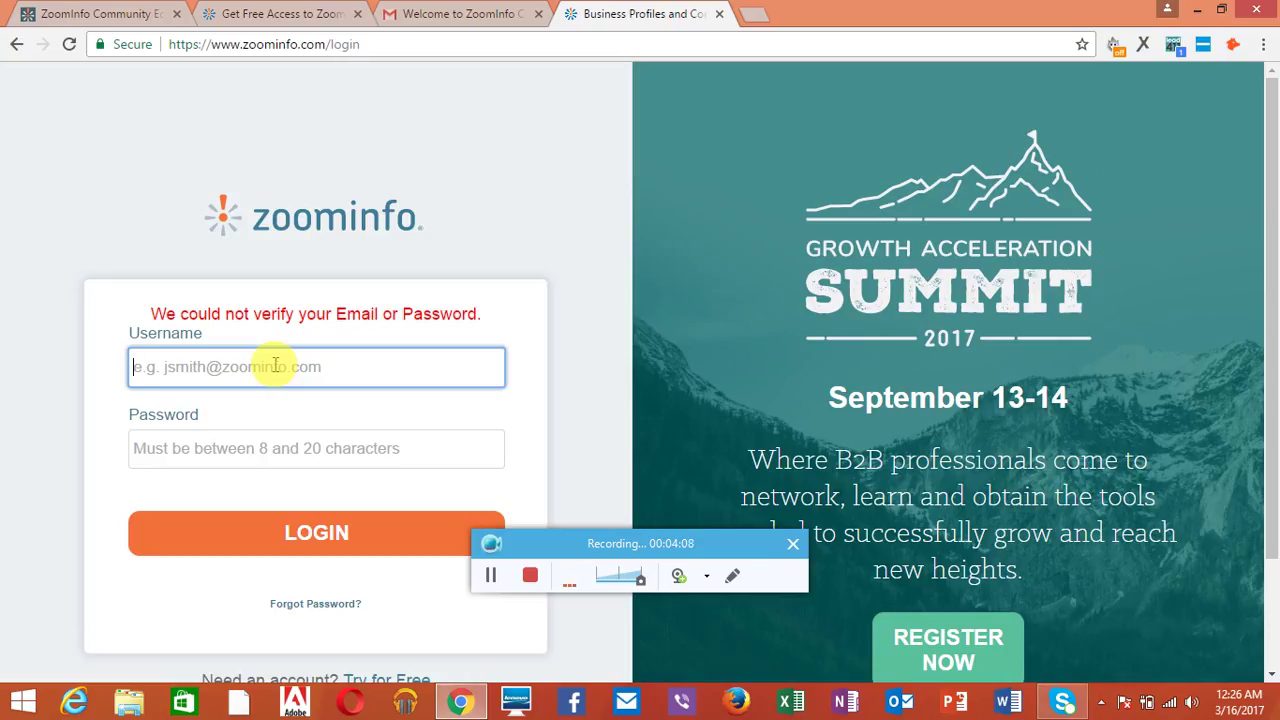
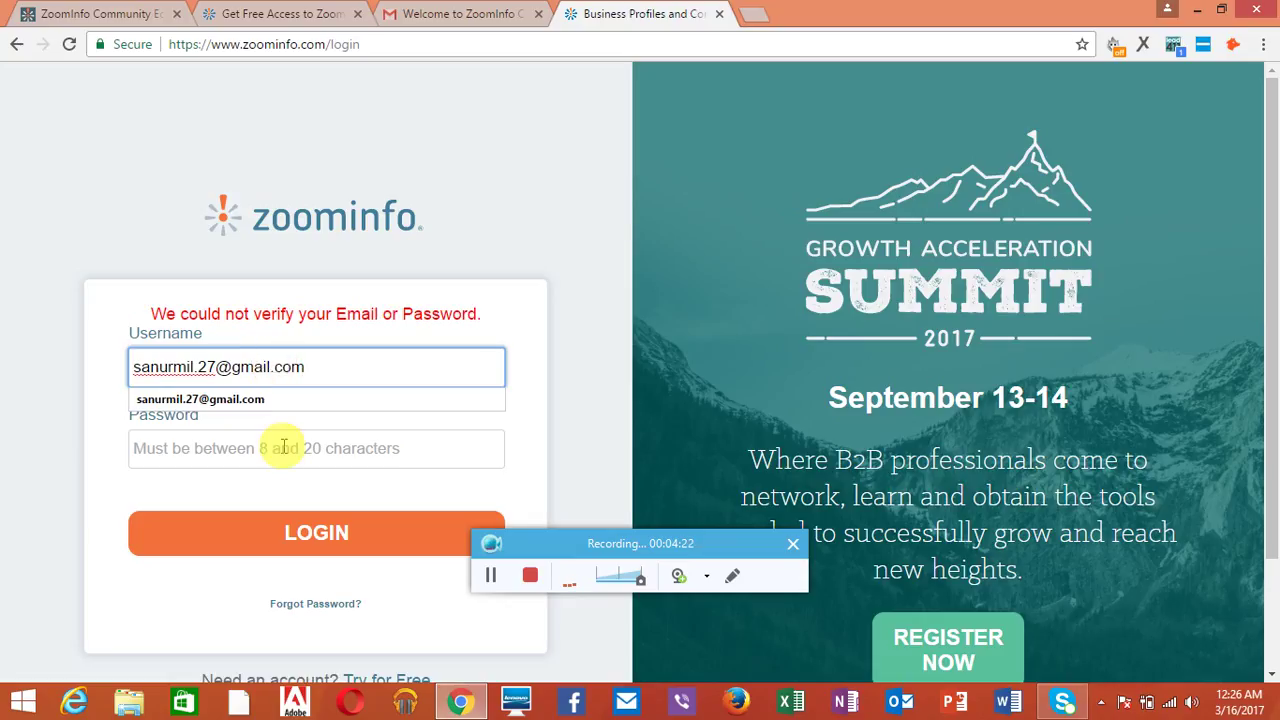
click(283, 452)
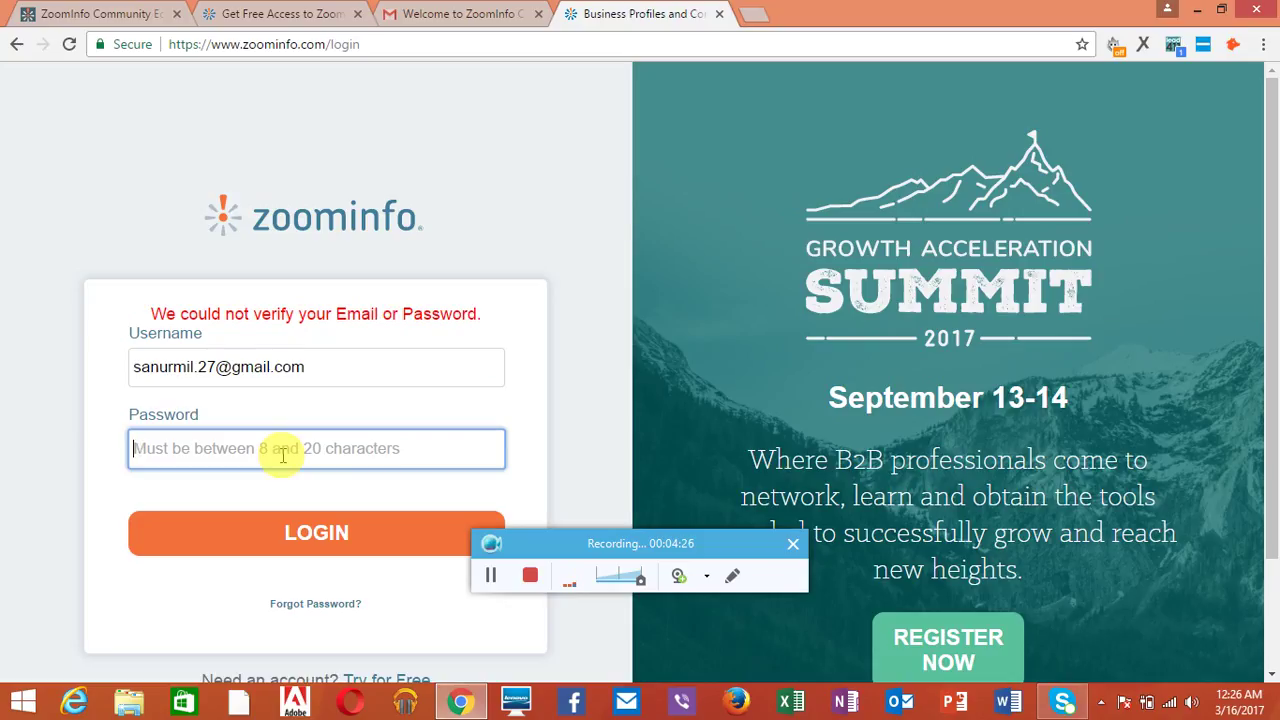
text(••••••)
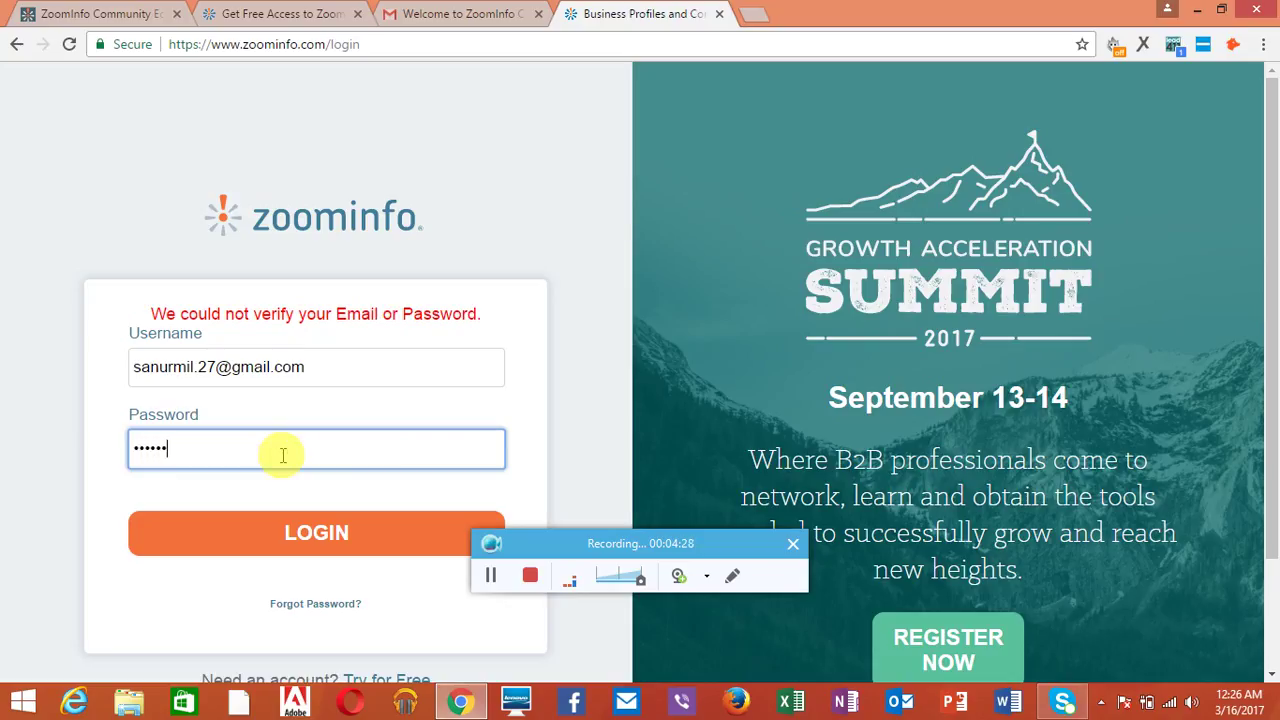
text(••)
click(292, 533)
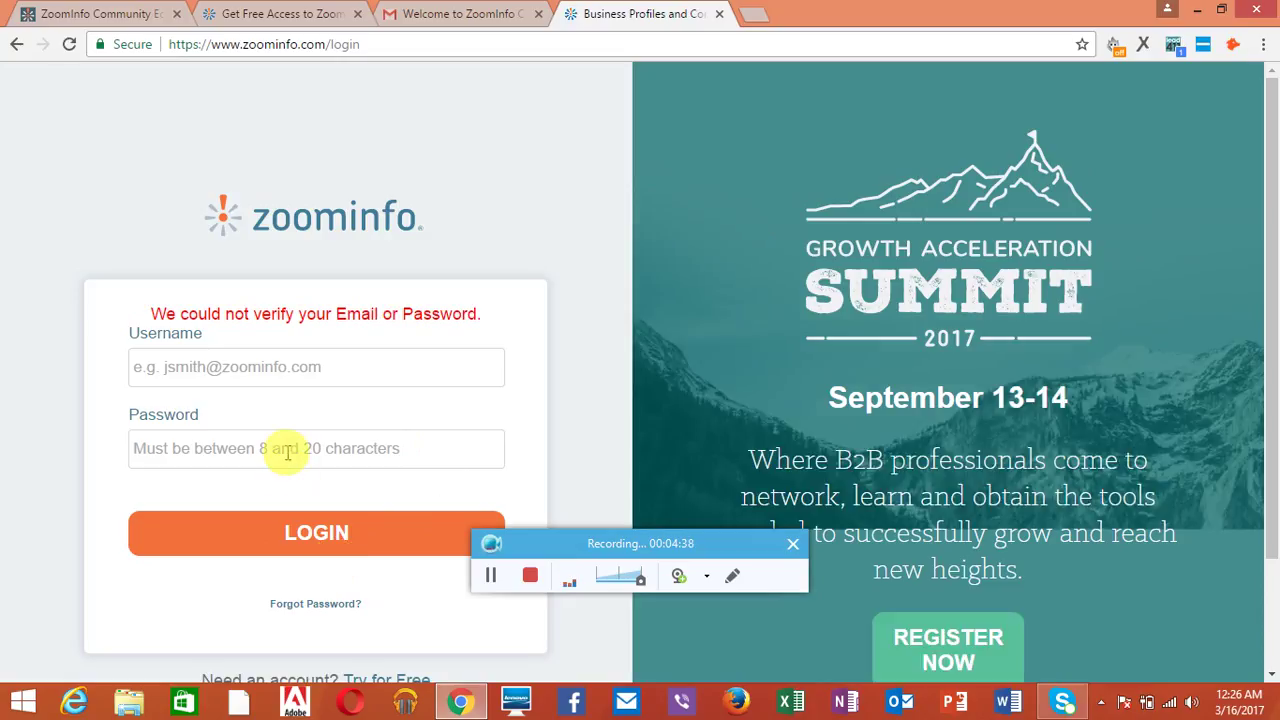
click(348, 604)
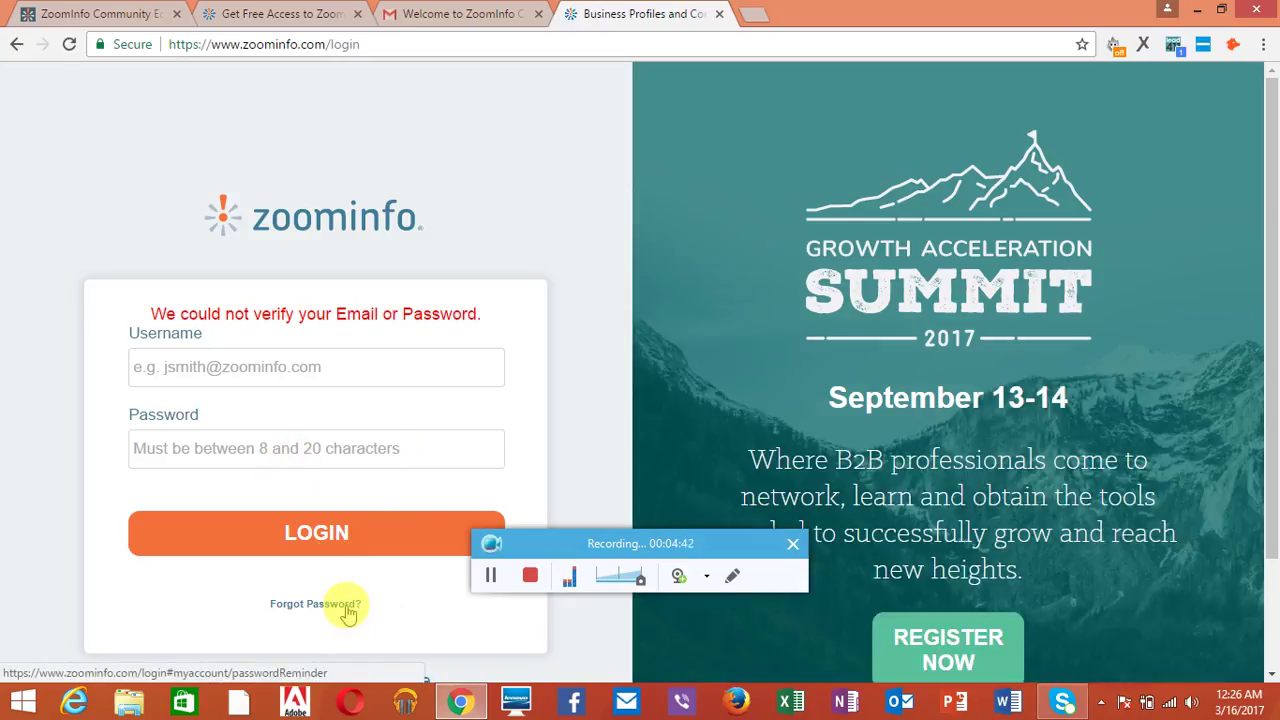
Step: Request a password reset email for the account's email address and dismiss the confirmation
click(570, 272)
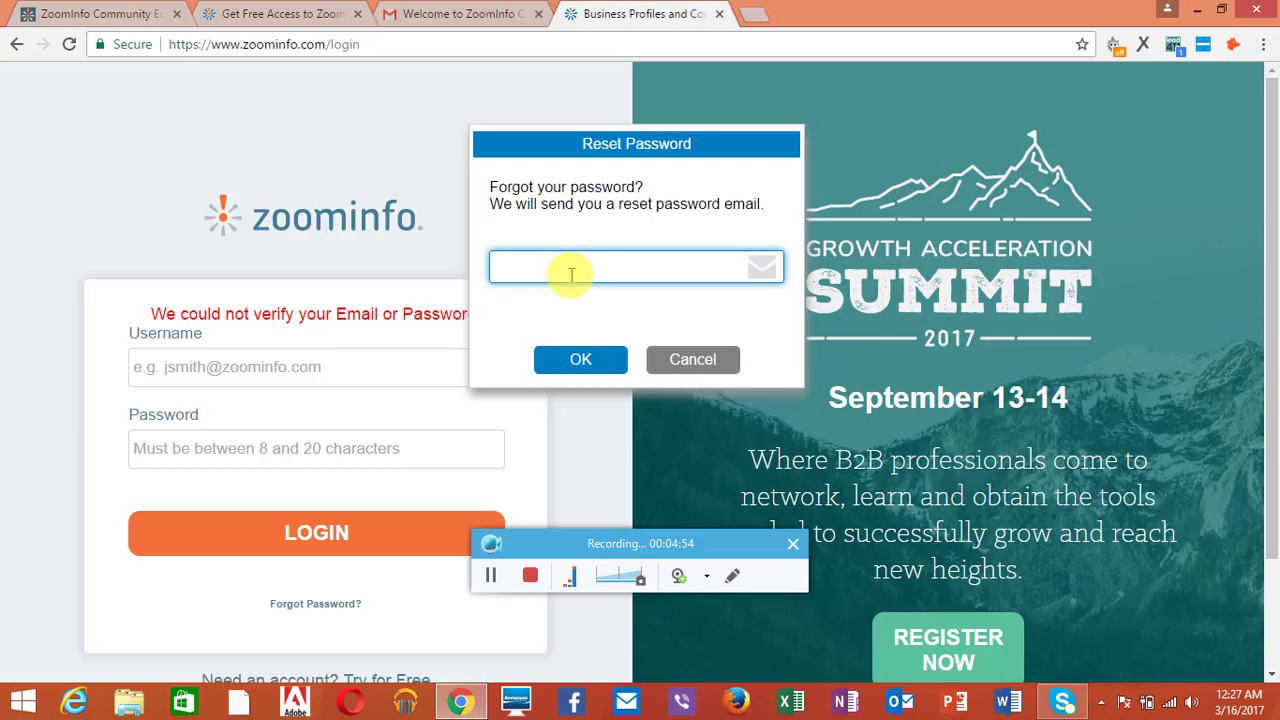
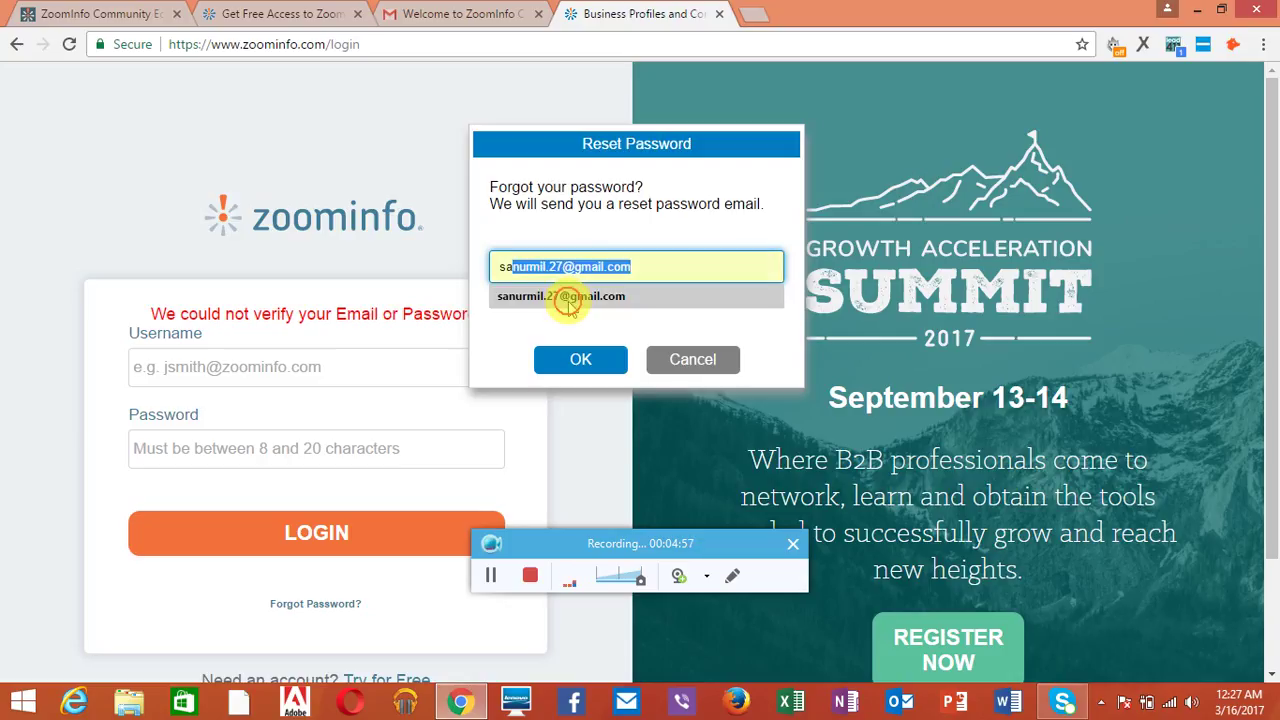
click(566, 296)
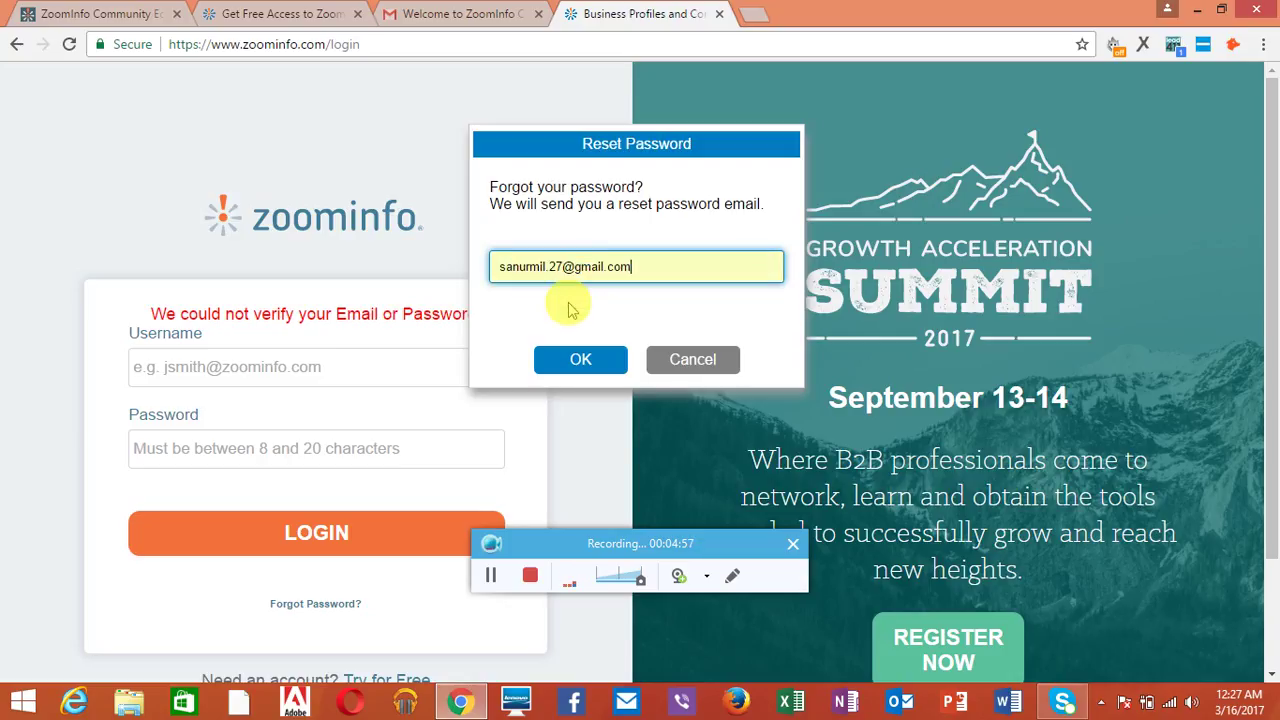
click(568, 362)
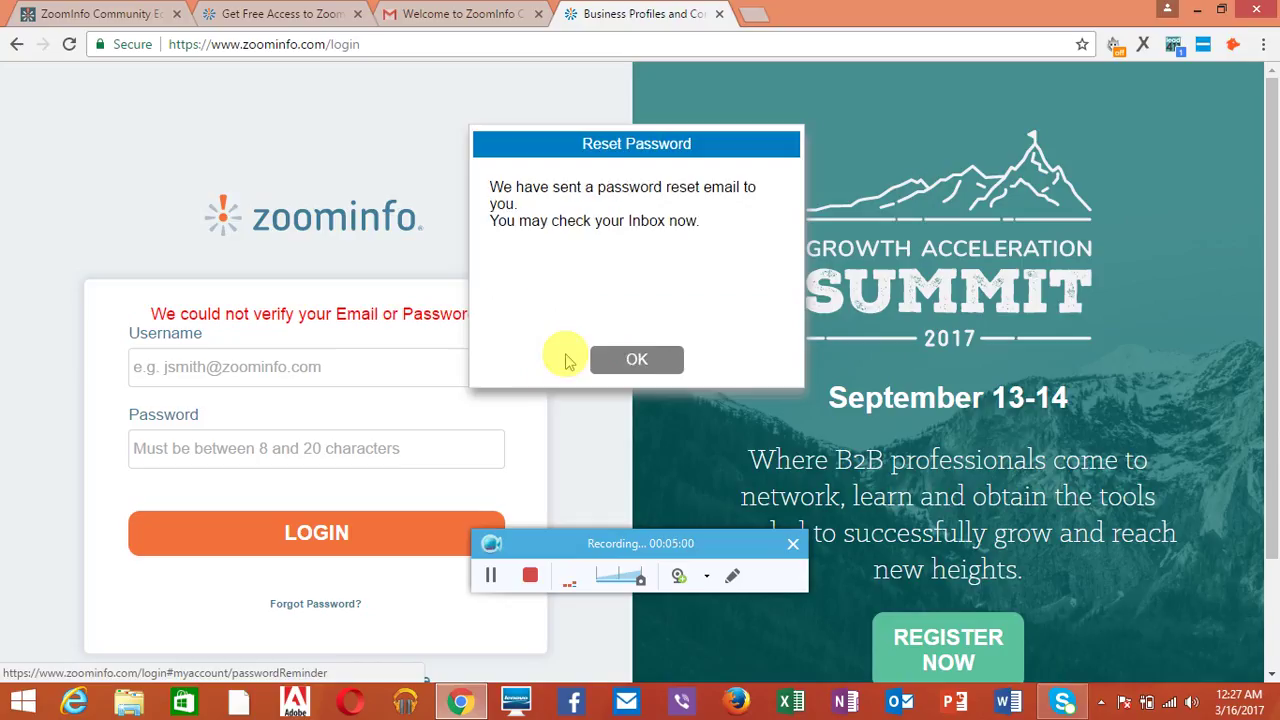
click(623, 358)
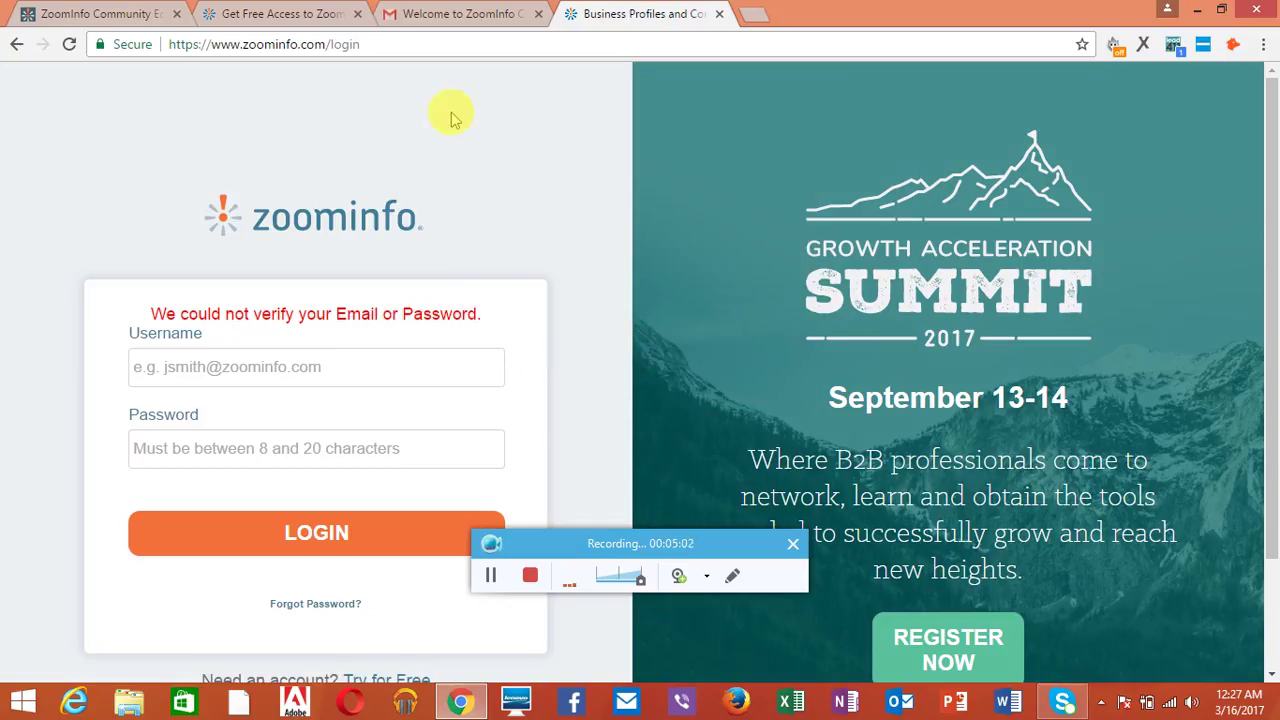
Step: Open the ZoomInfo Password Reset email in Gmail and open its reset link in a new tab
click(405, 12)
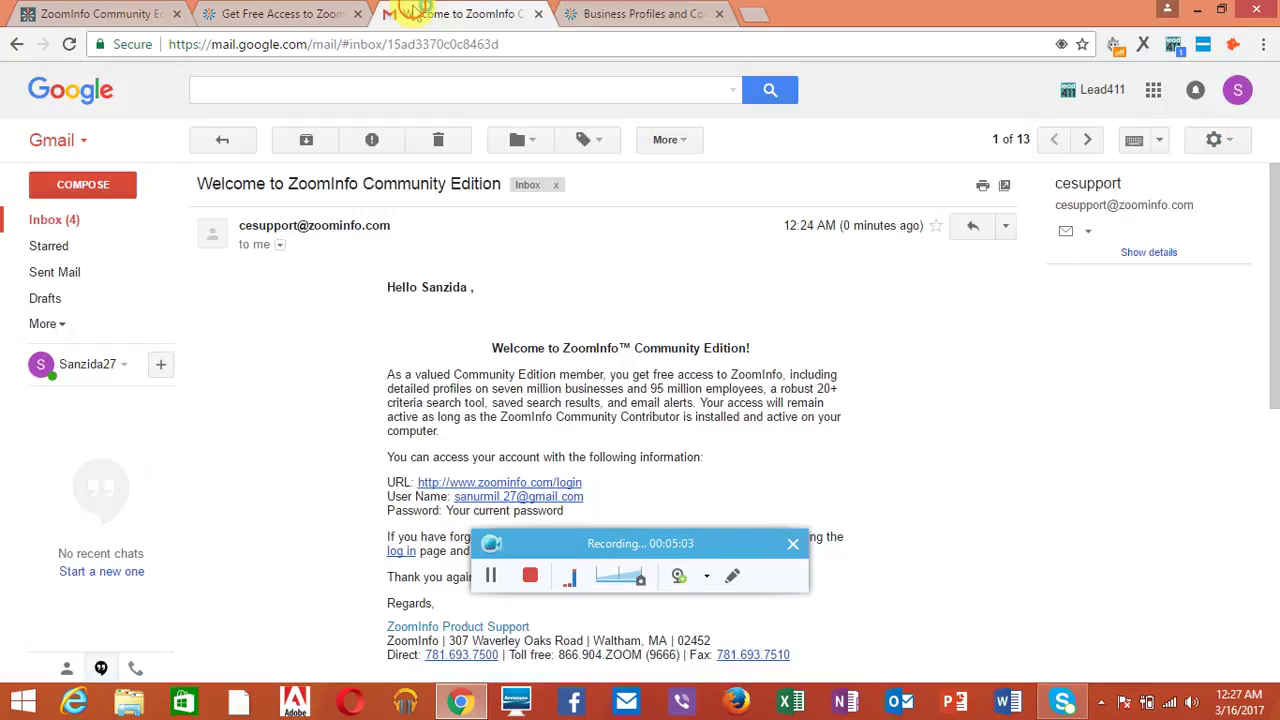
click(77, 219)
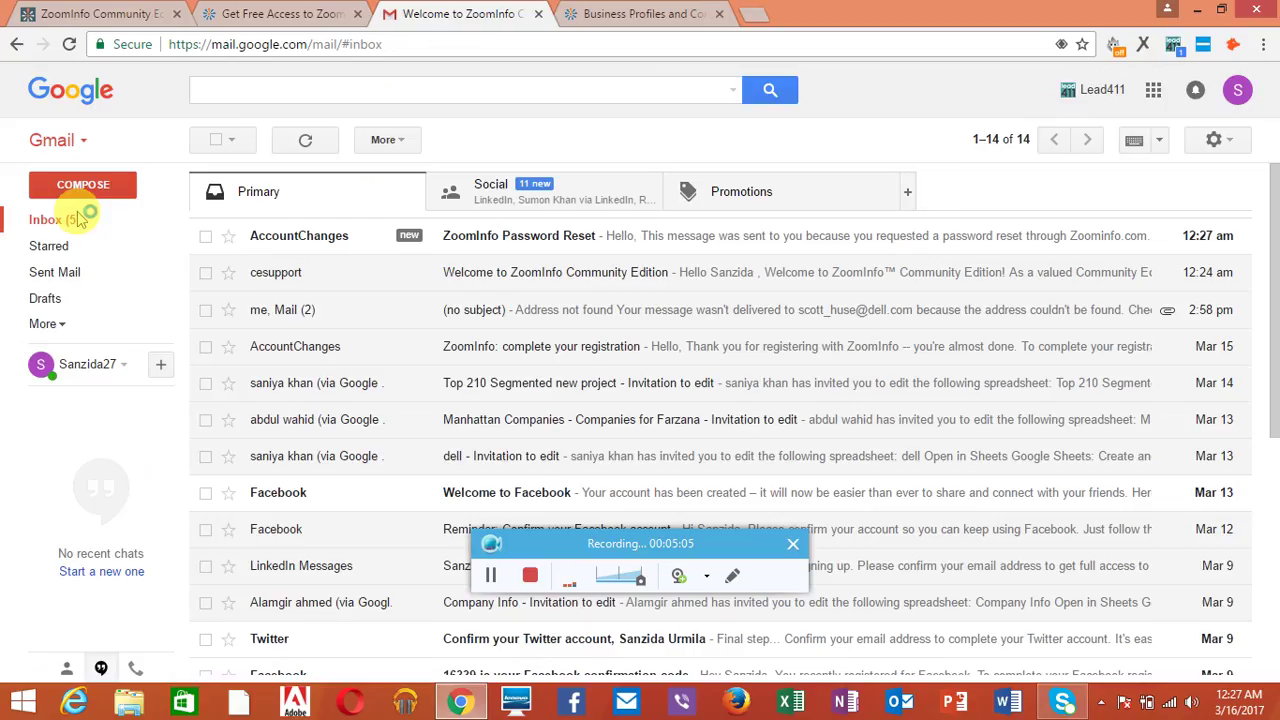
click(280, 240)
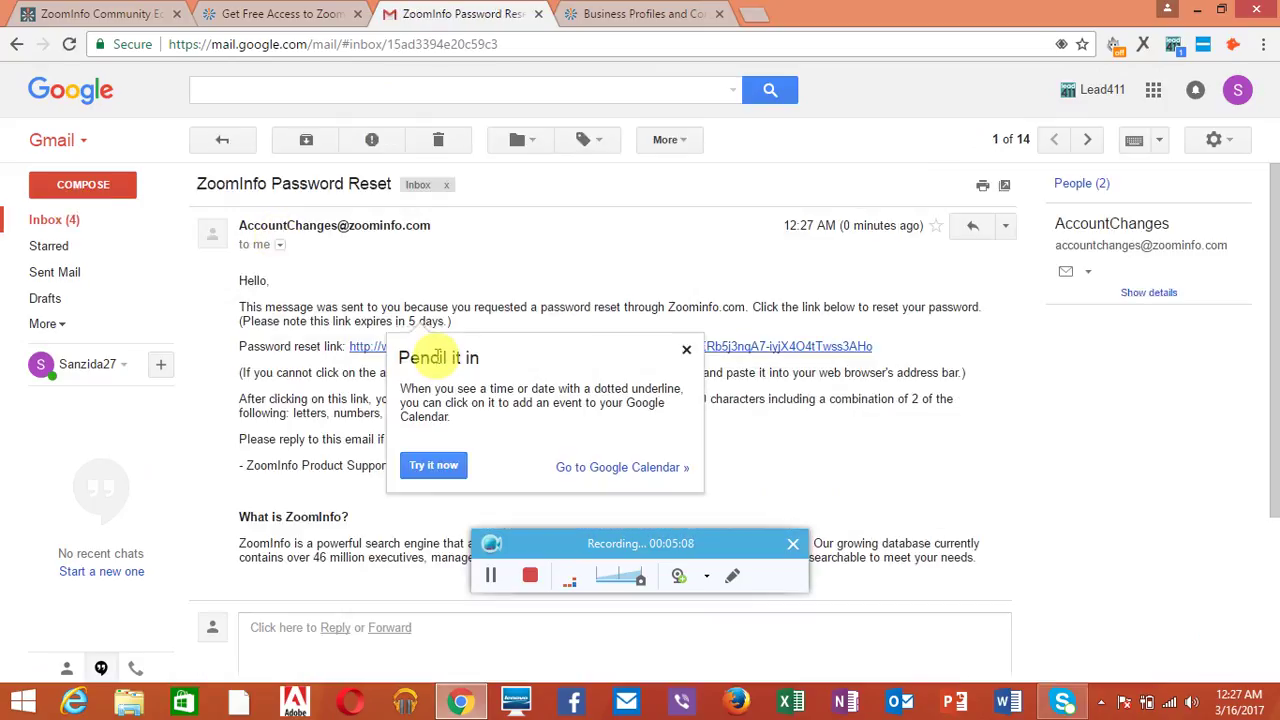
click(686, 352)
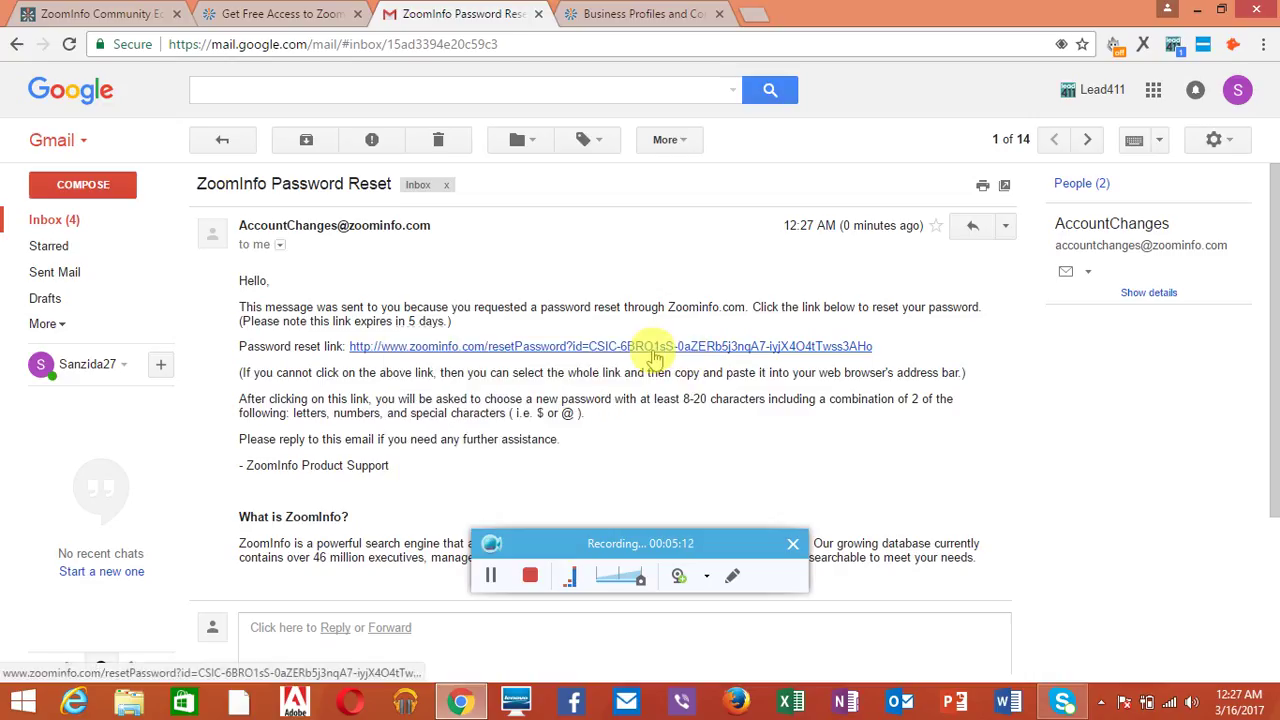
right_click(652, 350)
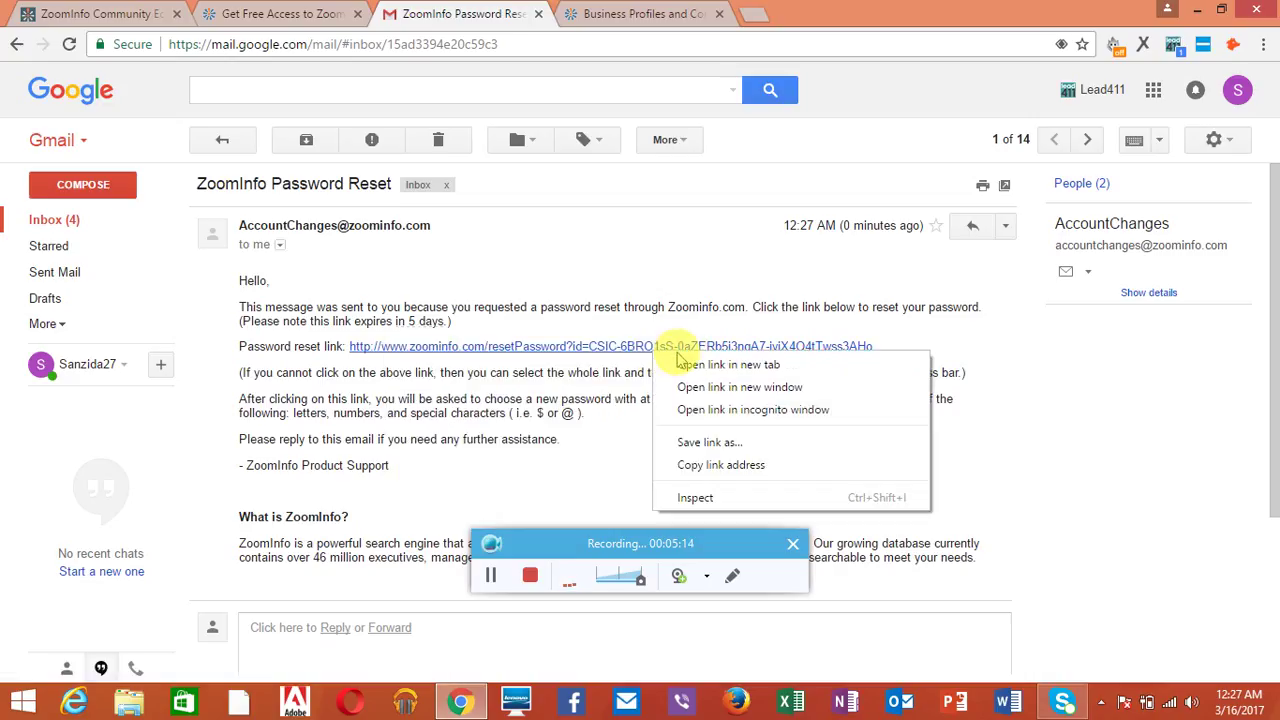
click(688, 366)
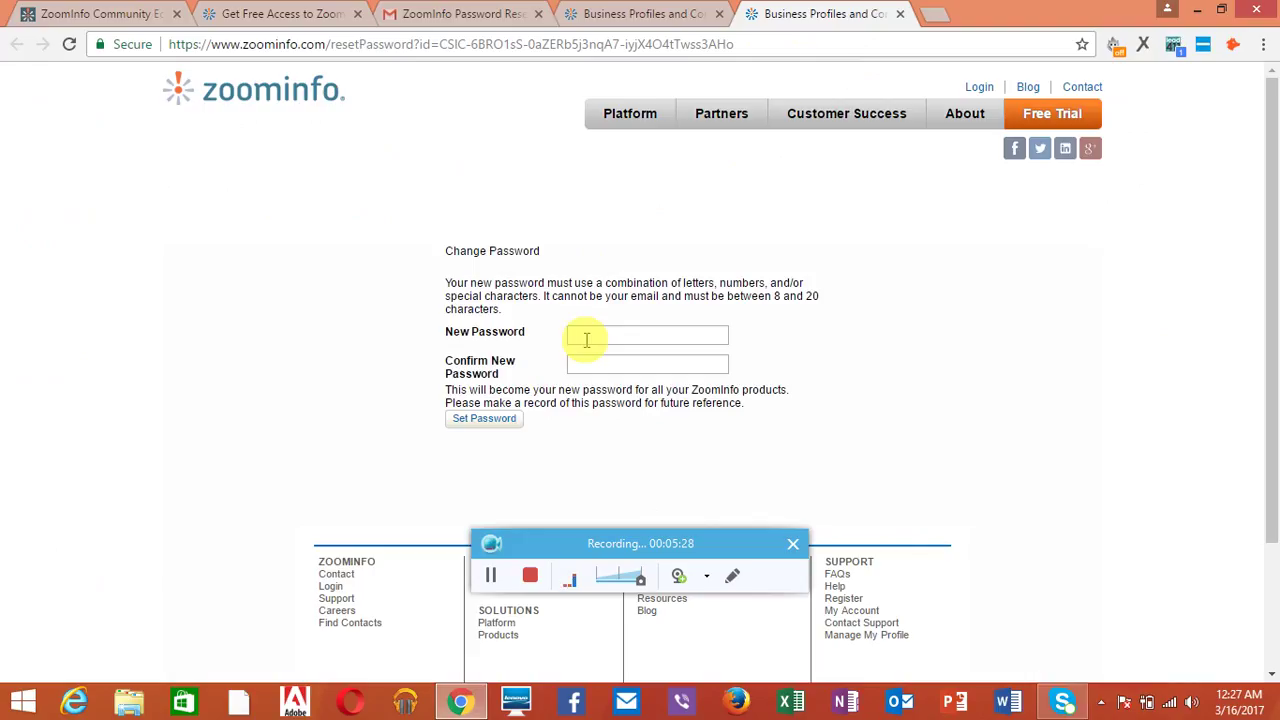
Step: Enter and confirm the new password on the Change Password page, then save it
text(•••••••••••)
click(584, 366)
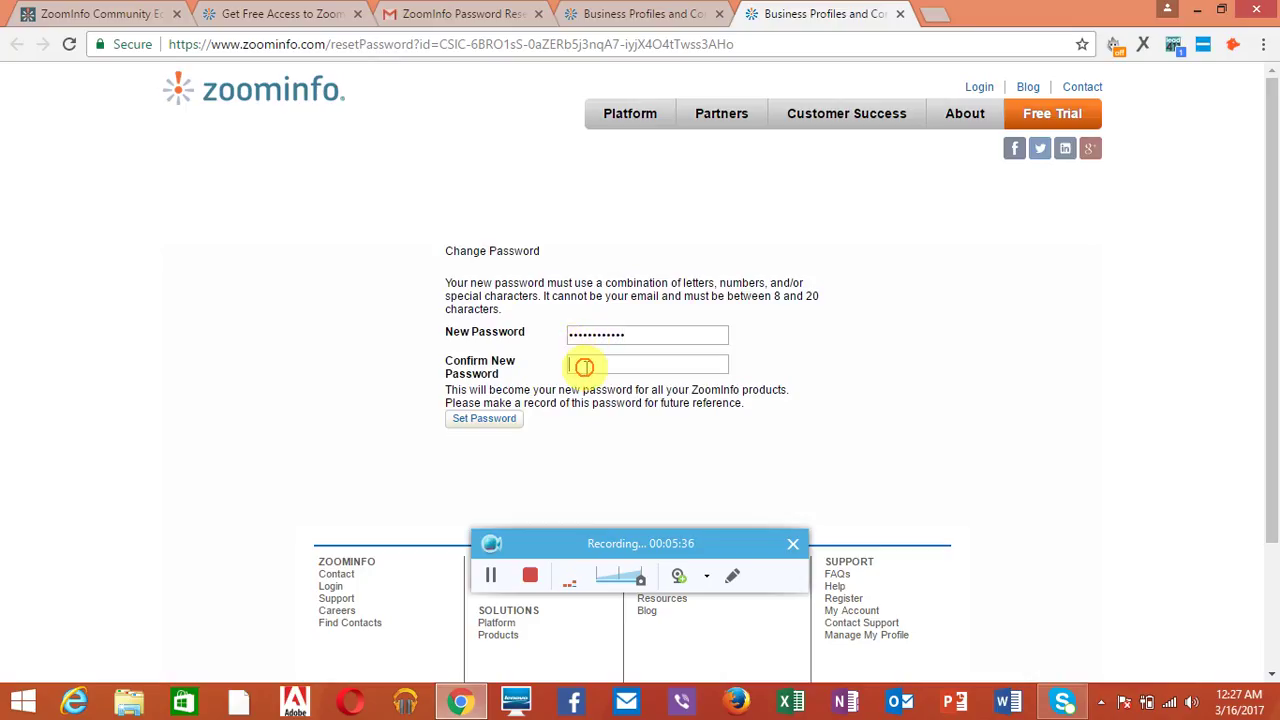
text(••••••••••)
click(494, 428)
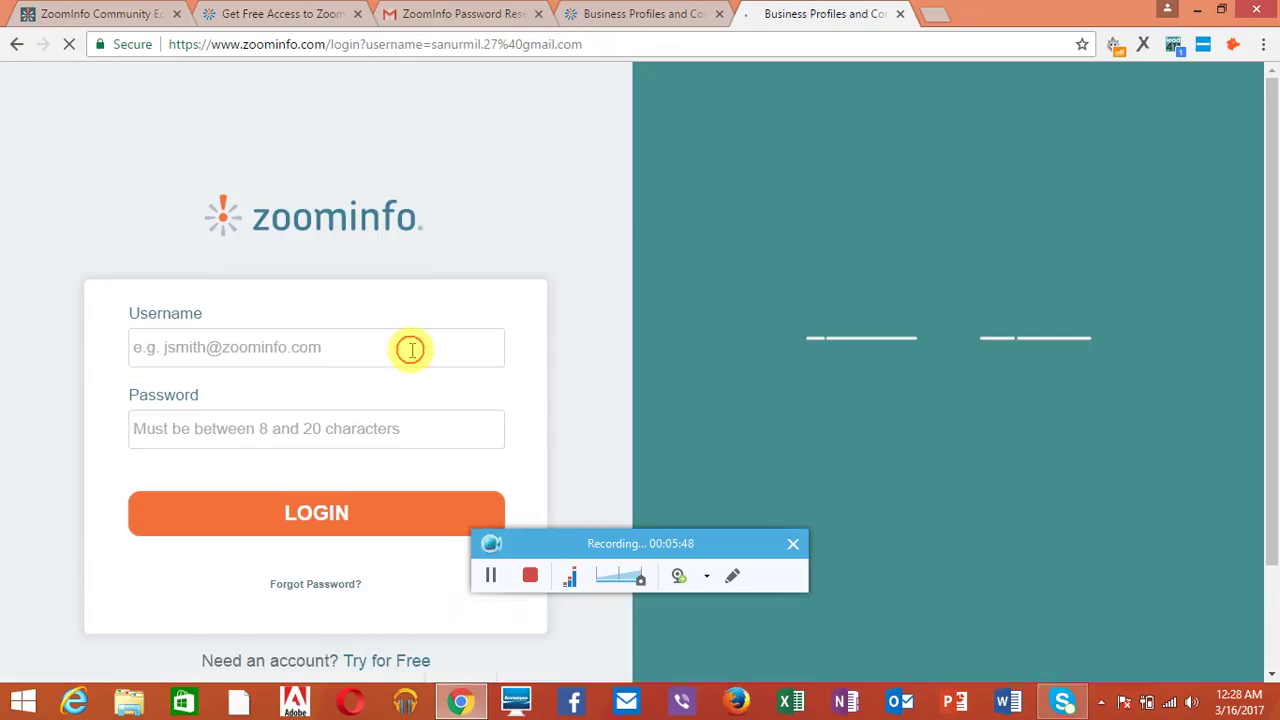
Step: Log in with the autofilled saved username and the new account password
click(410, 348)
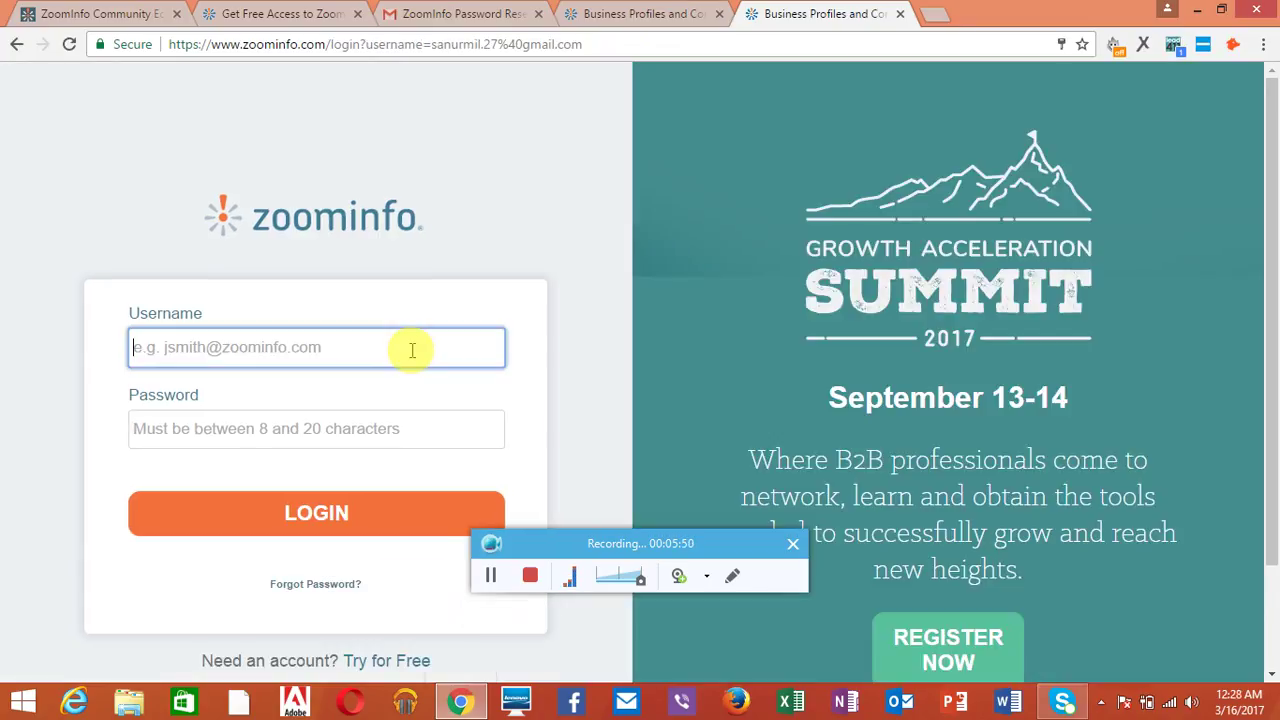
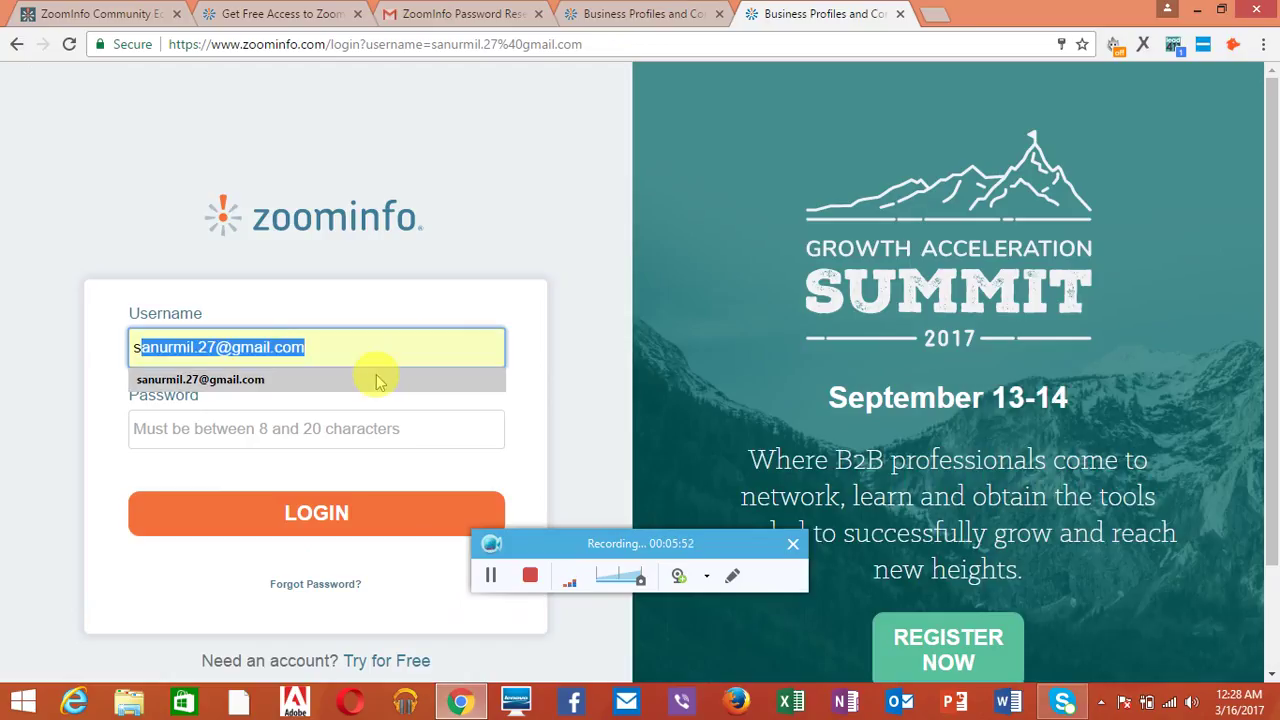
click(376, 378)
click(332, 428)
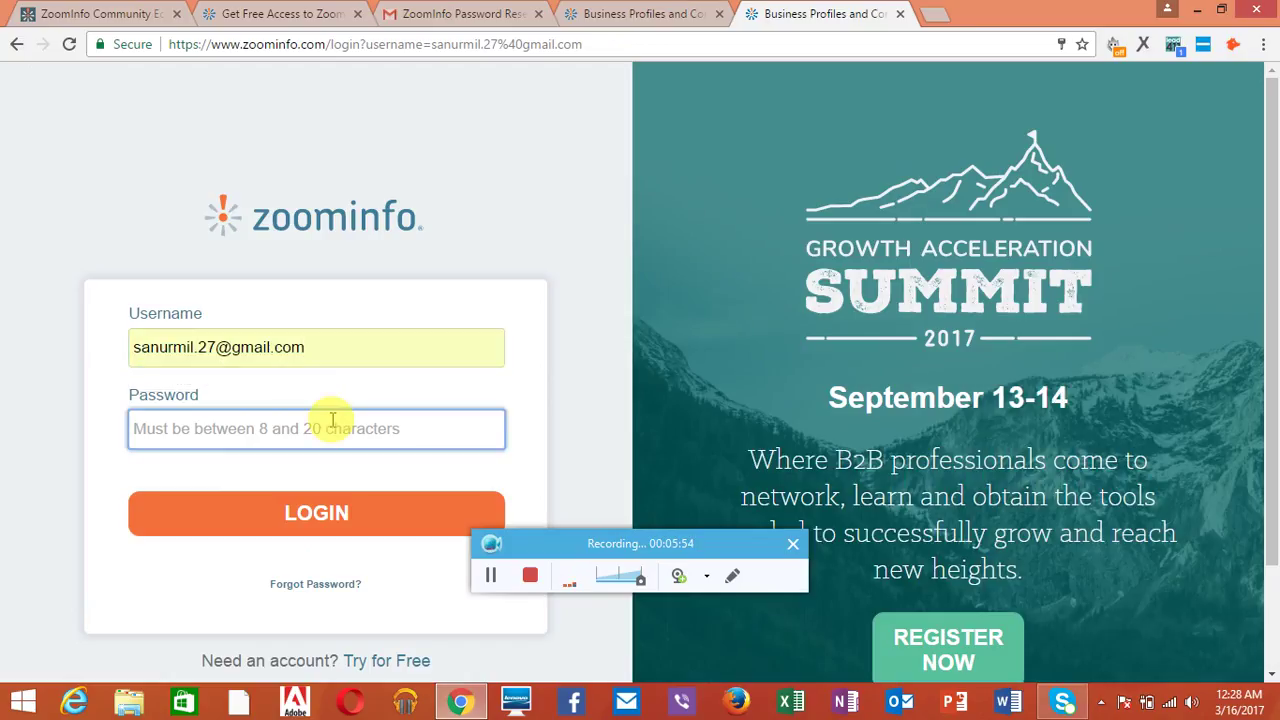
text(•••••••)
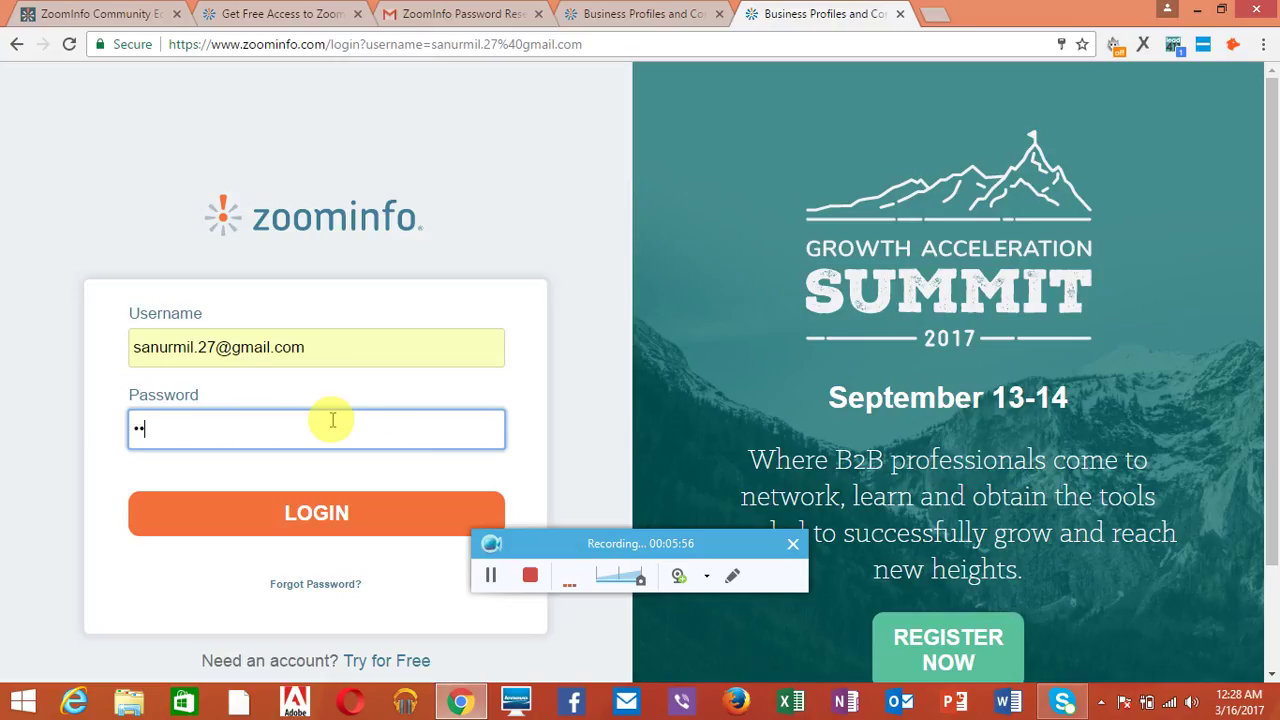
text(•••••)
click(314, 508)
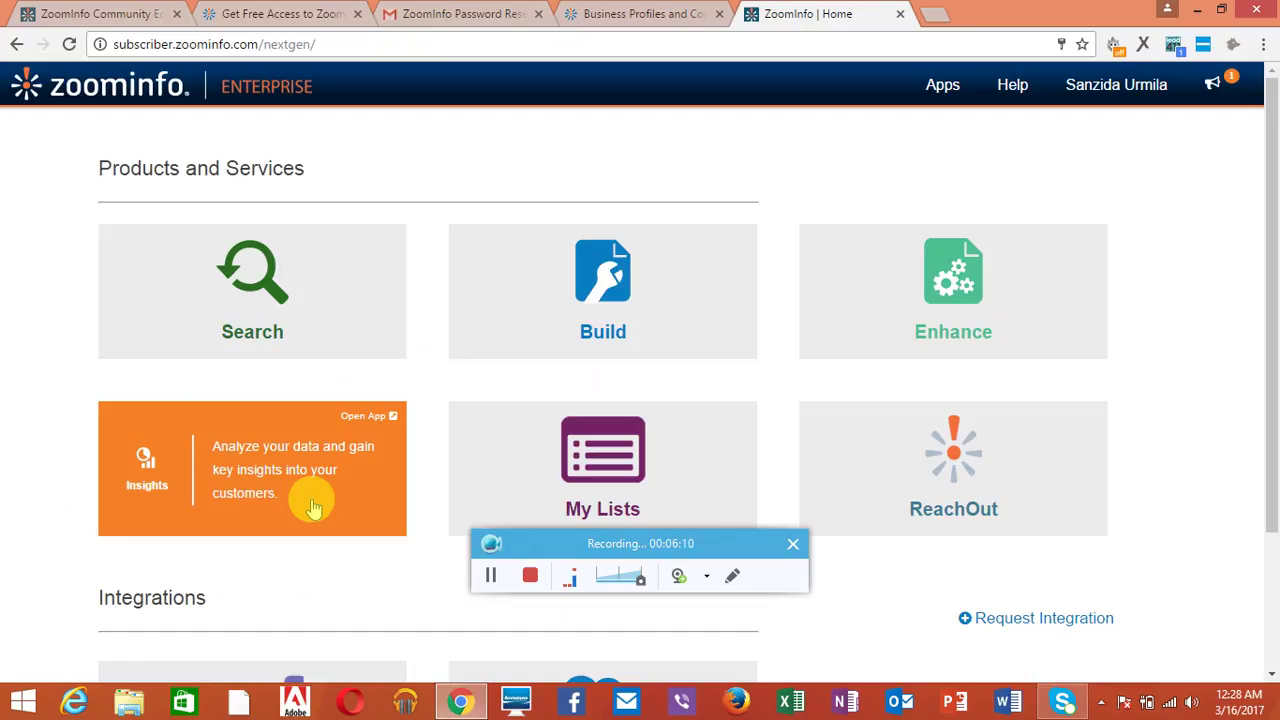
Step: Search people at company 'dell', trying then clearing the misspelled job title 'cheif financial oficer'
click(299, 335)
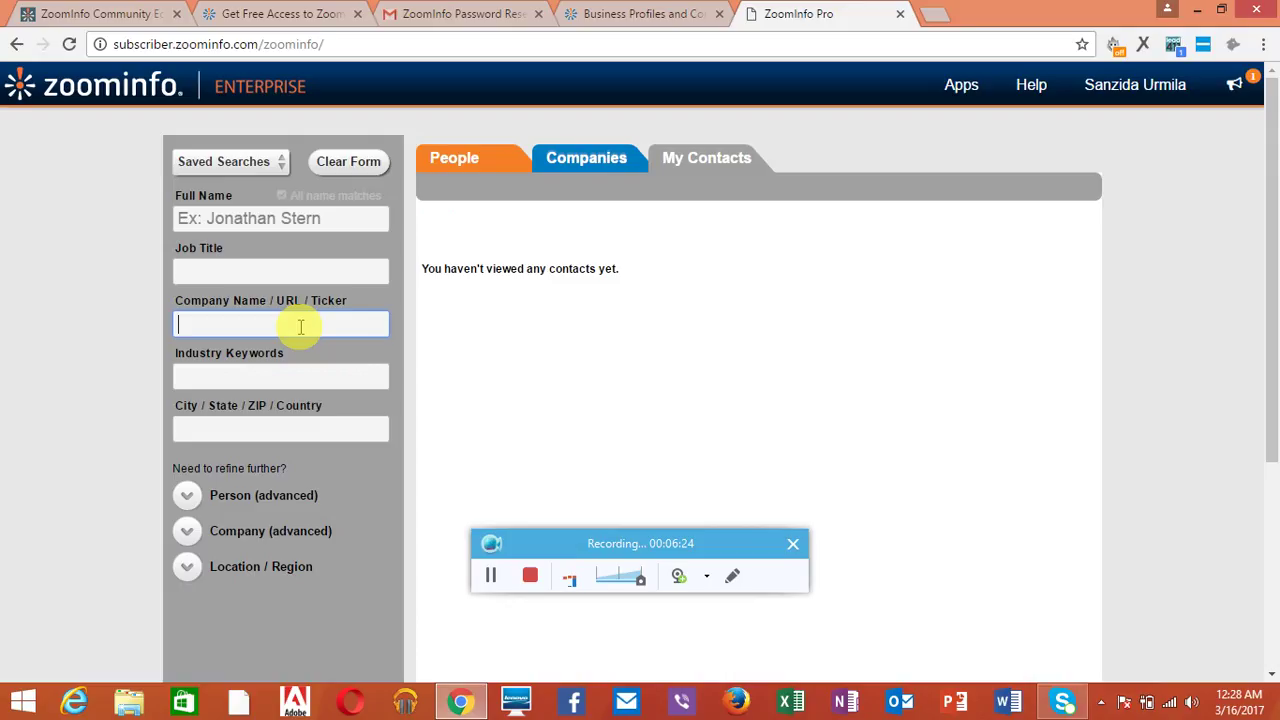
text(dell)
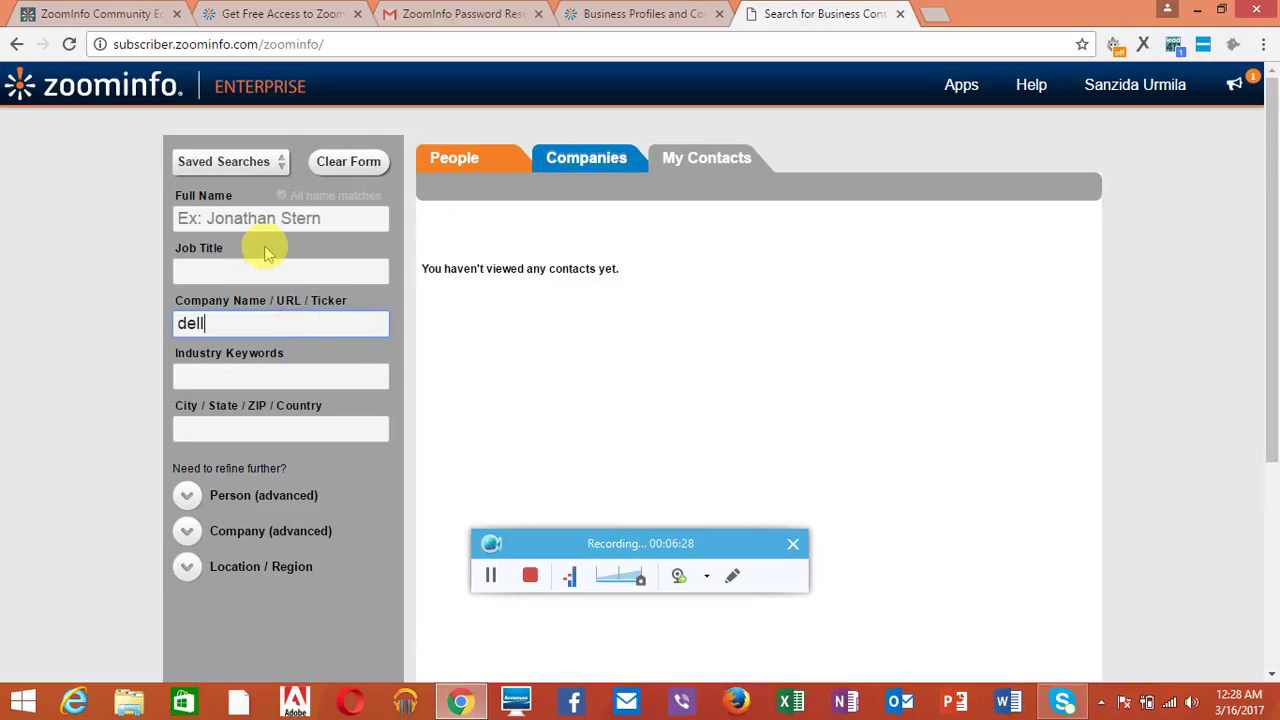
click(251, 275)
text(c)
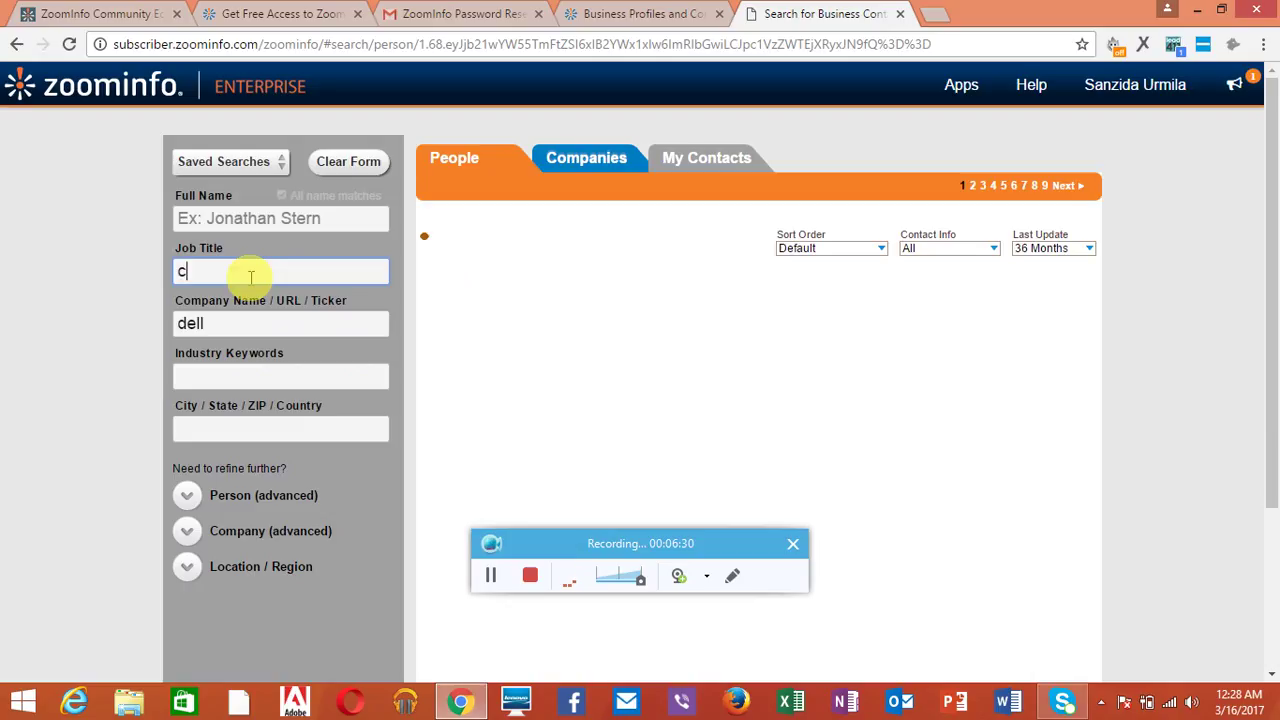
text(heif financial)
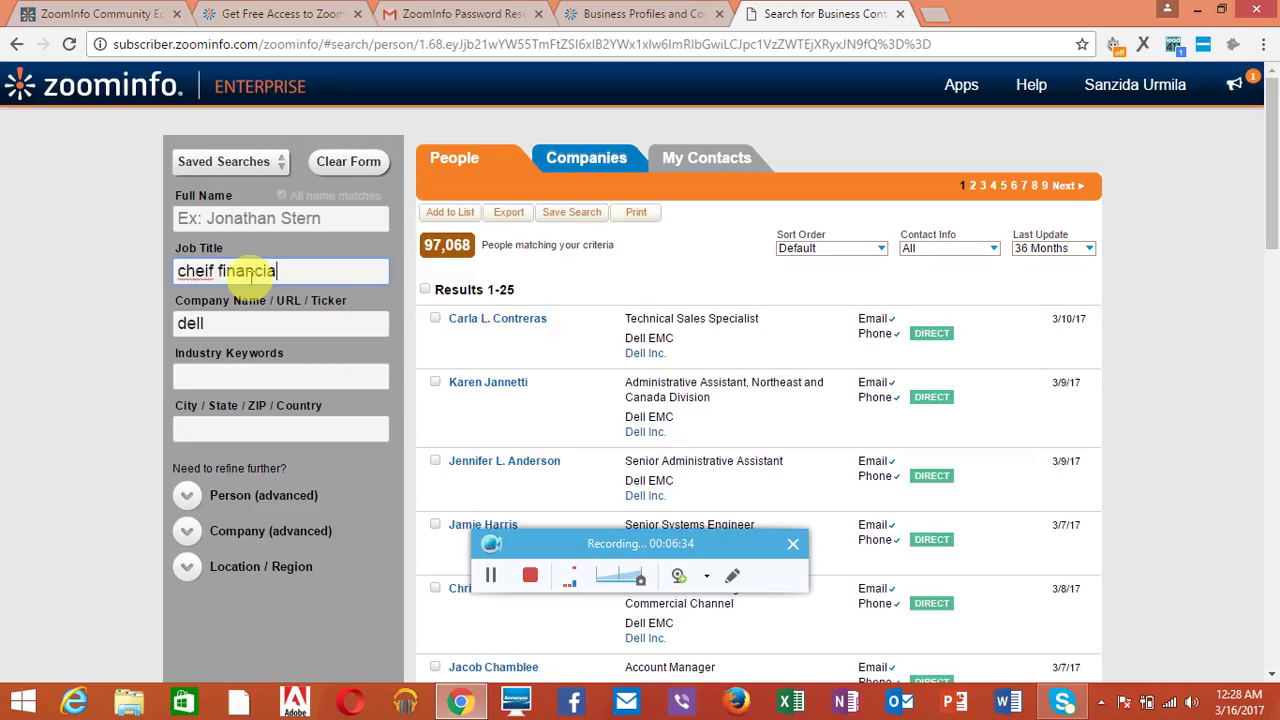
text( oficer)
key(BackSpace)
key(BackSpace)
key(BackSpace)
key(BackSpace)
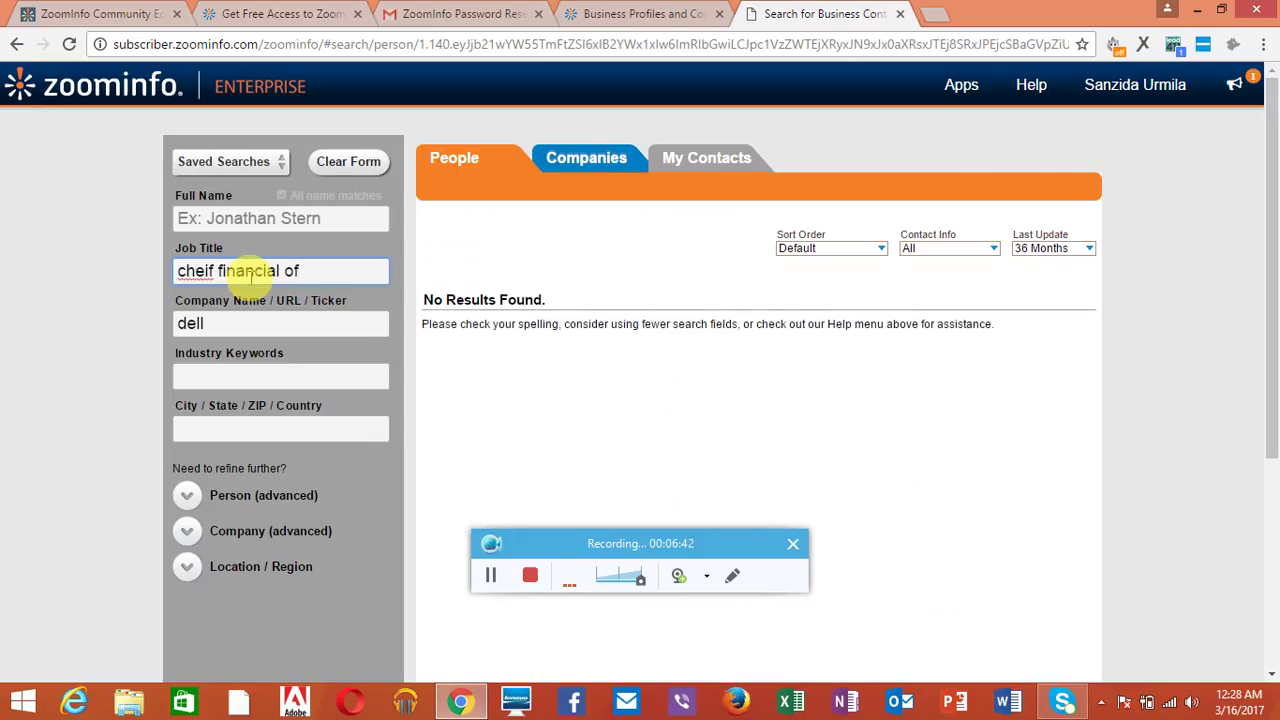
text(fice)
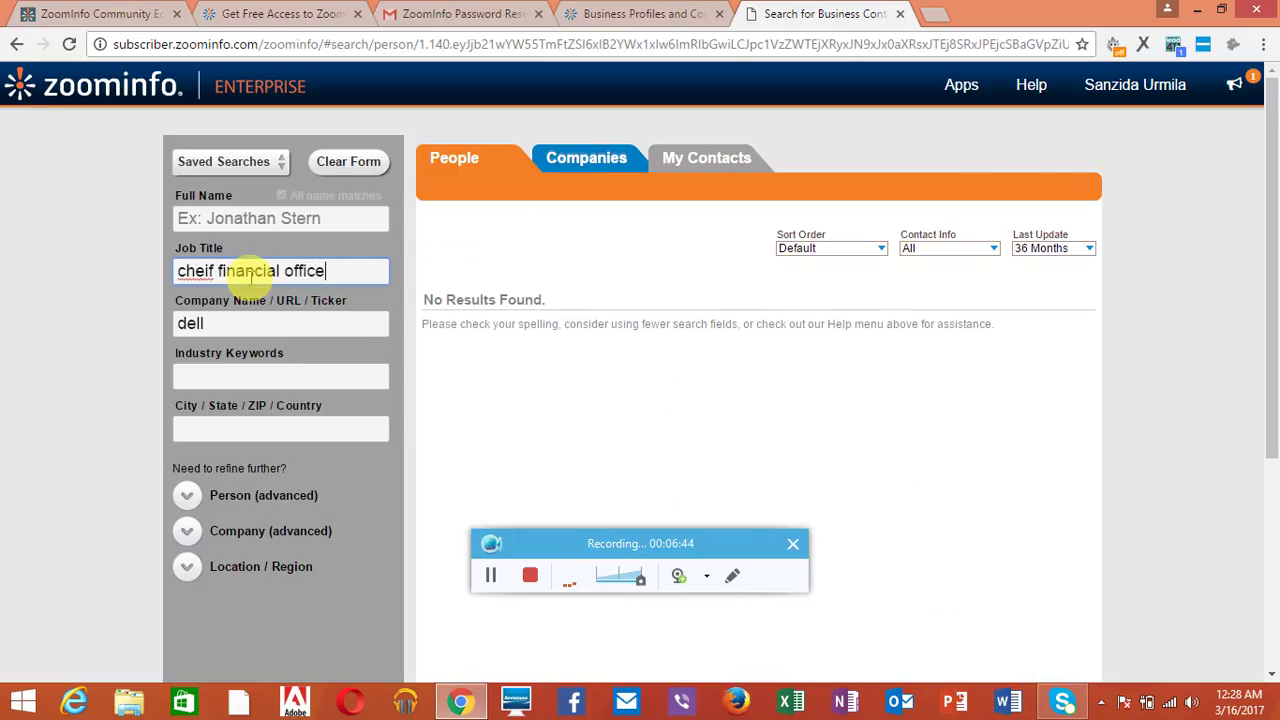
text(rs)
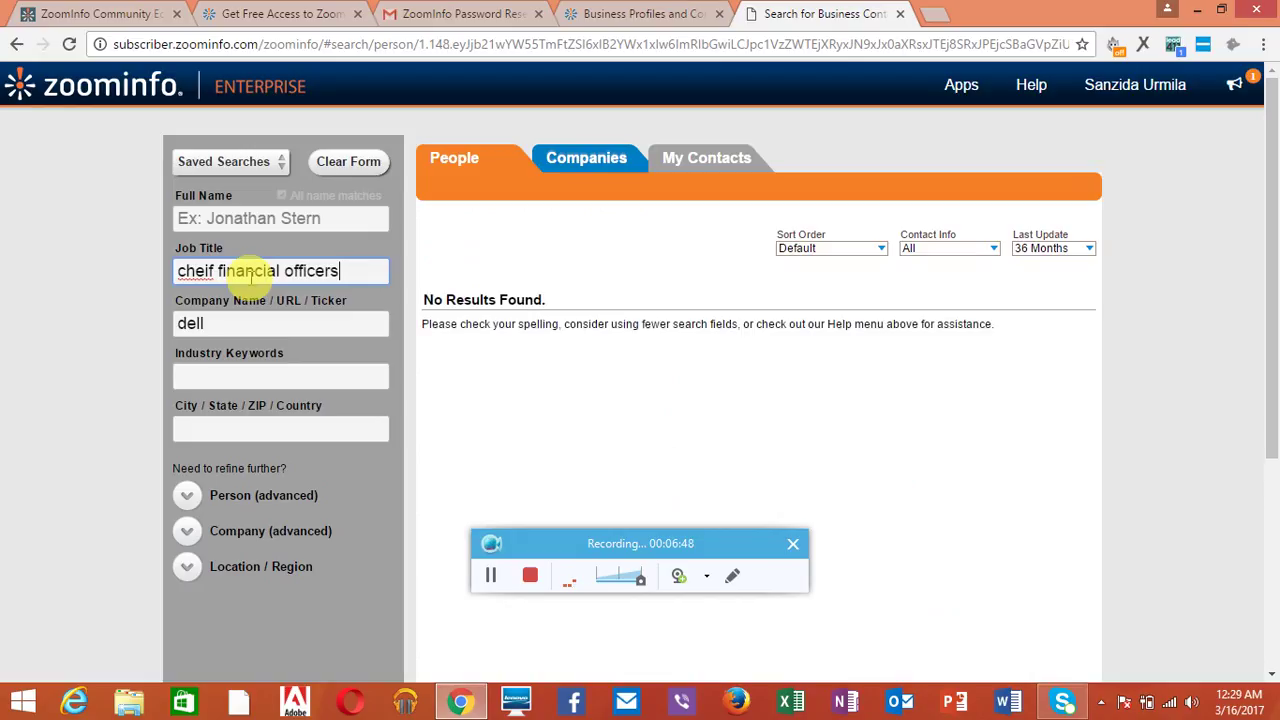
key(BackSpace)
key(BackSpace)
key(BackSpace)
key(BackSpace)
key(BackSpace)
key(BackSpace)
key(BackSpace)
key(BackSpace)
key(BackSpace)
key(BackSpace)
key(BackSpace)
key(BackSpace)
key(BackSpace)
key(BackSpace)
key(BackSpace)
key(BackSpace)
key(BackSpace)
key(BackSpace)
key(BackSpace)
key(BackSpace)
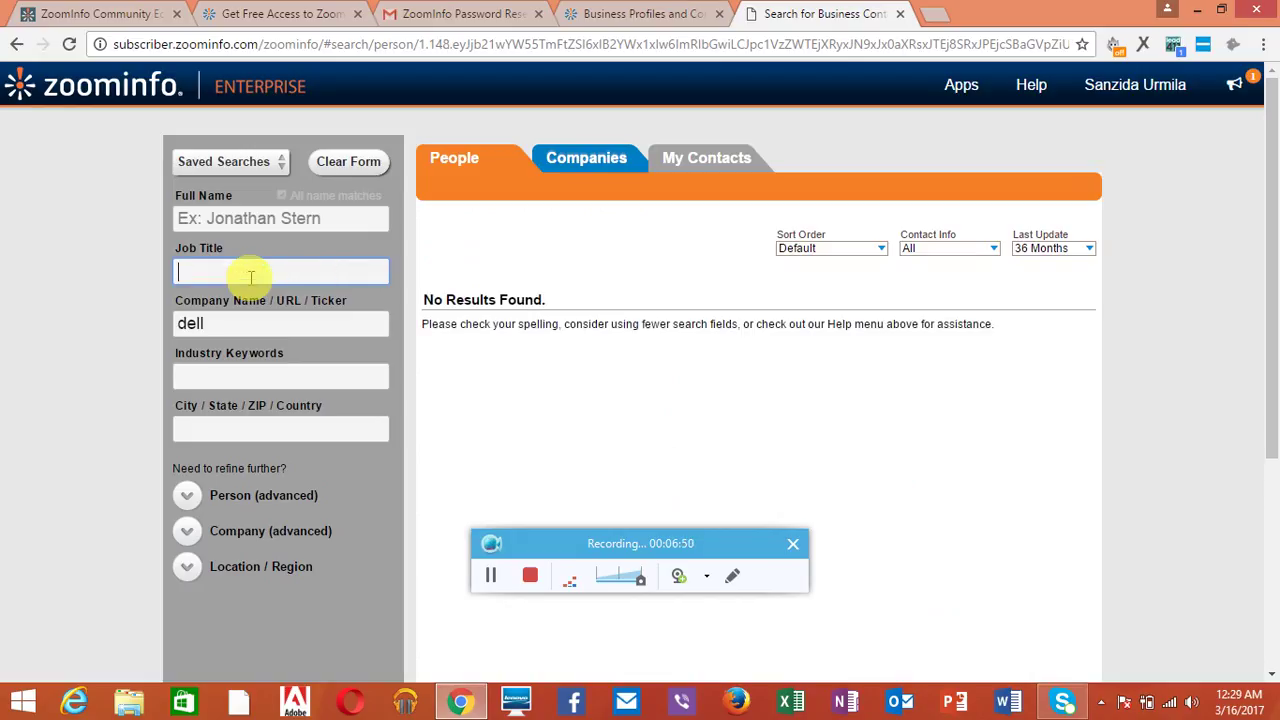
Step: Filter dell contacts by job title 'cfo' for 29 results and preview one contact's profile
text(cfo)
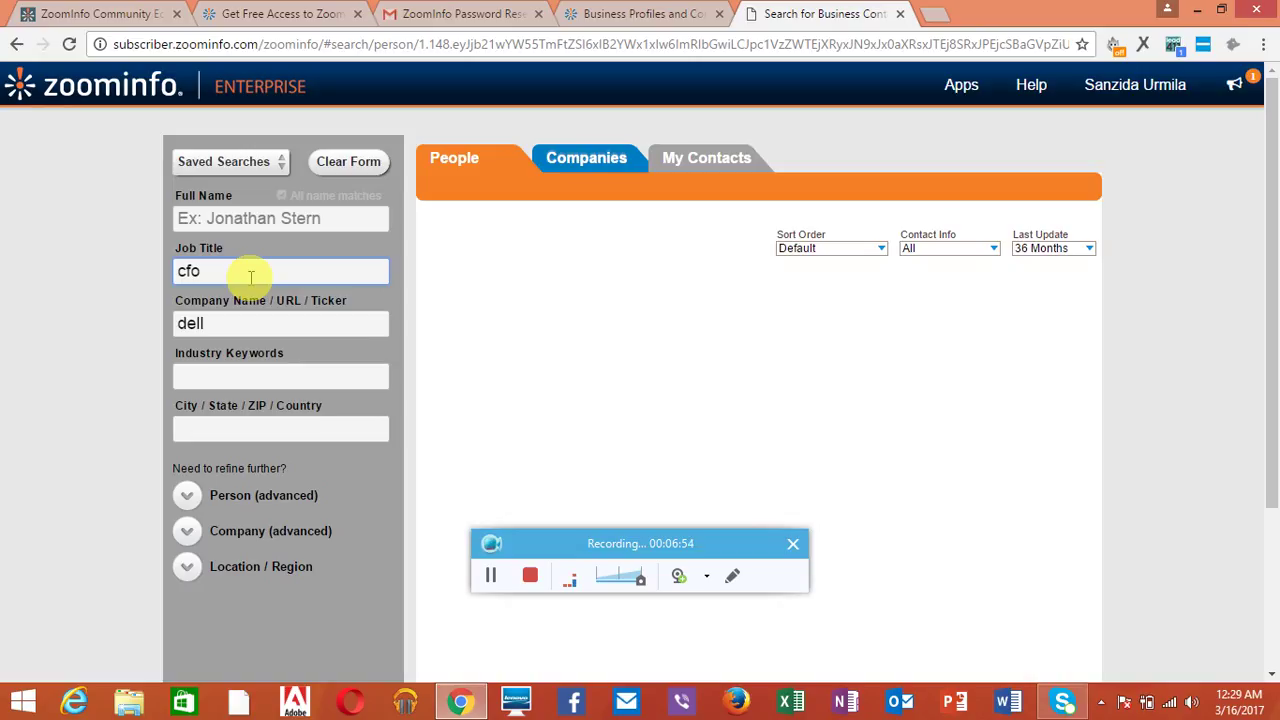
click(235, 323)
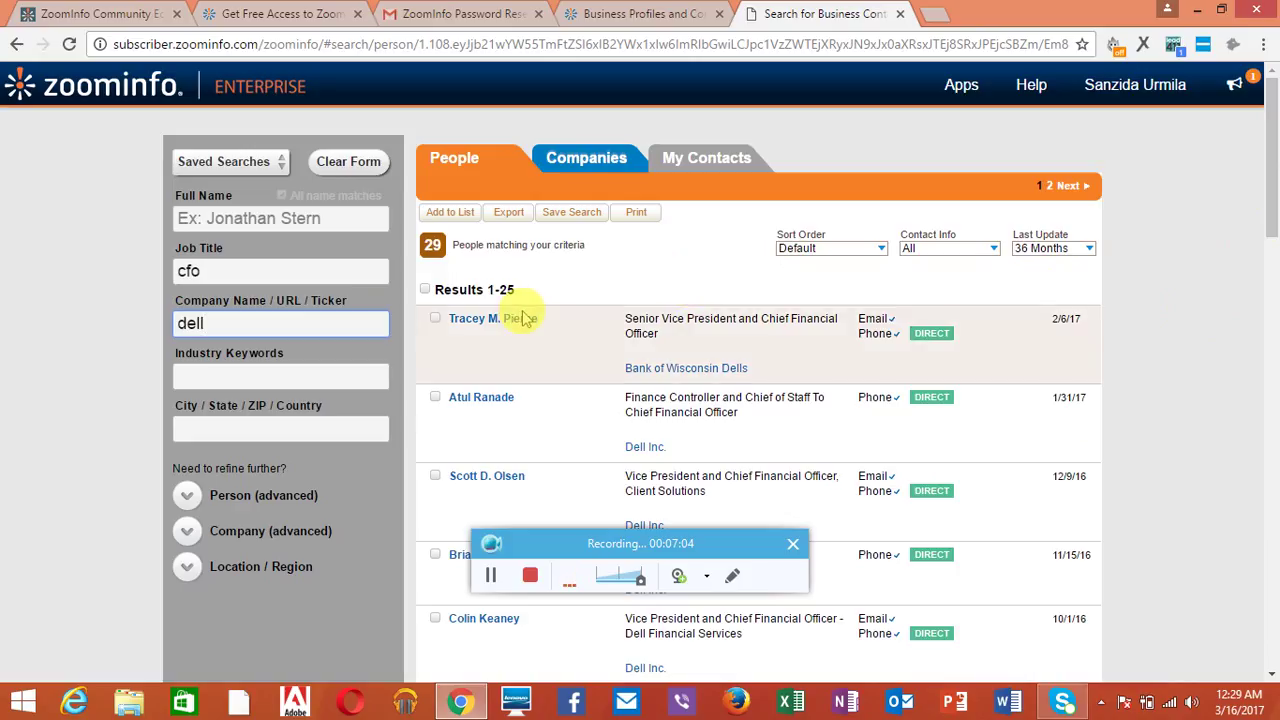
mouse_move(516, 328)
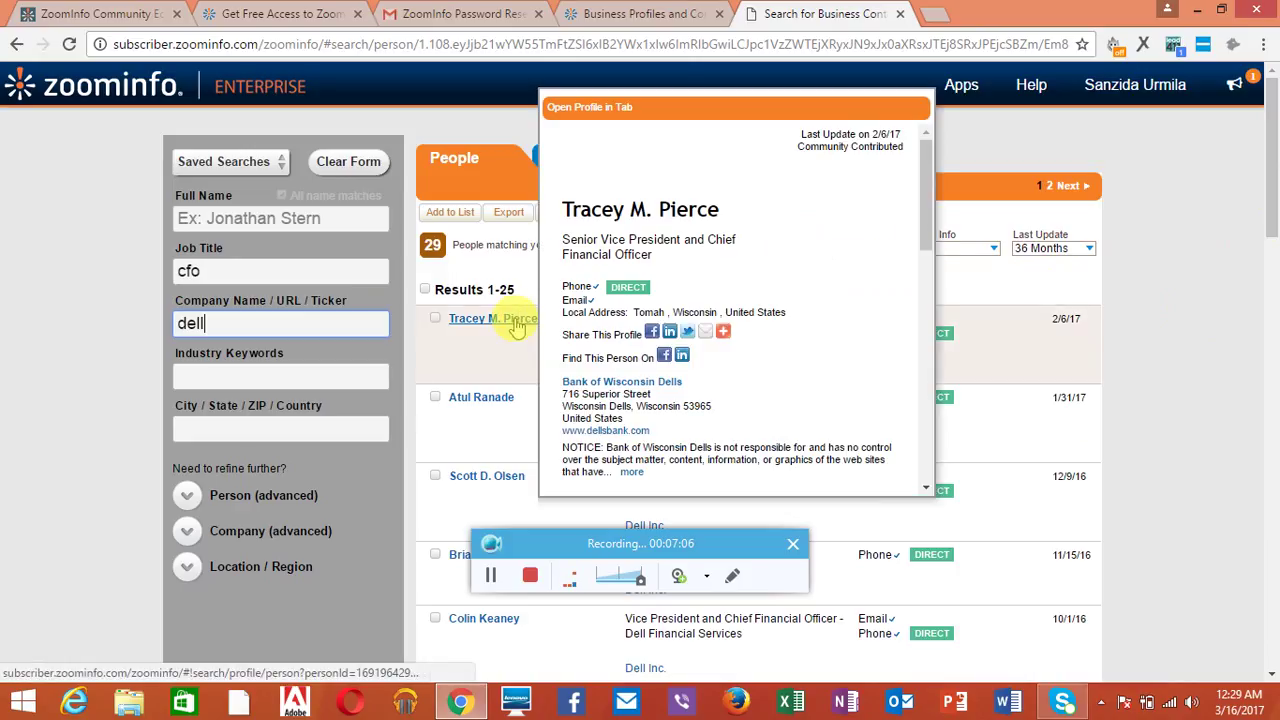